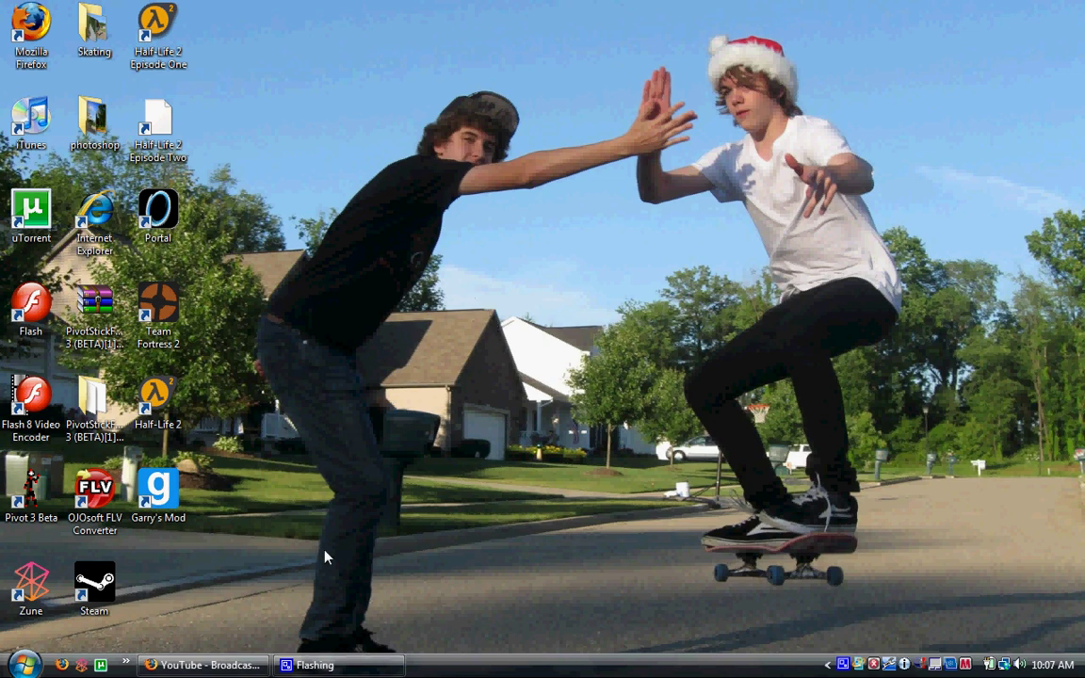
Open Firefox and search Google for "gmod add-ons"
left_click(23, 665)
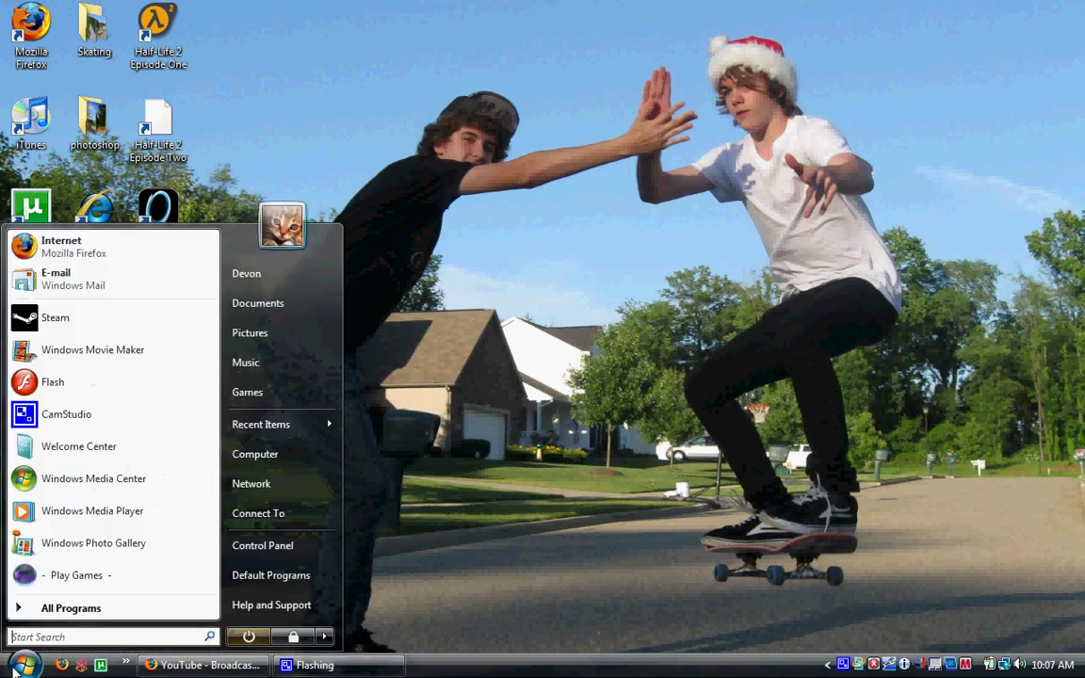
left_click(87, 248)
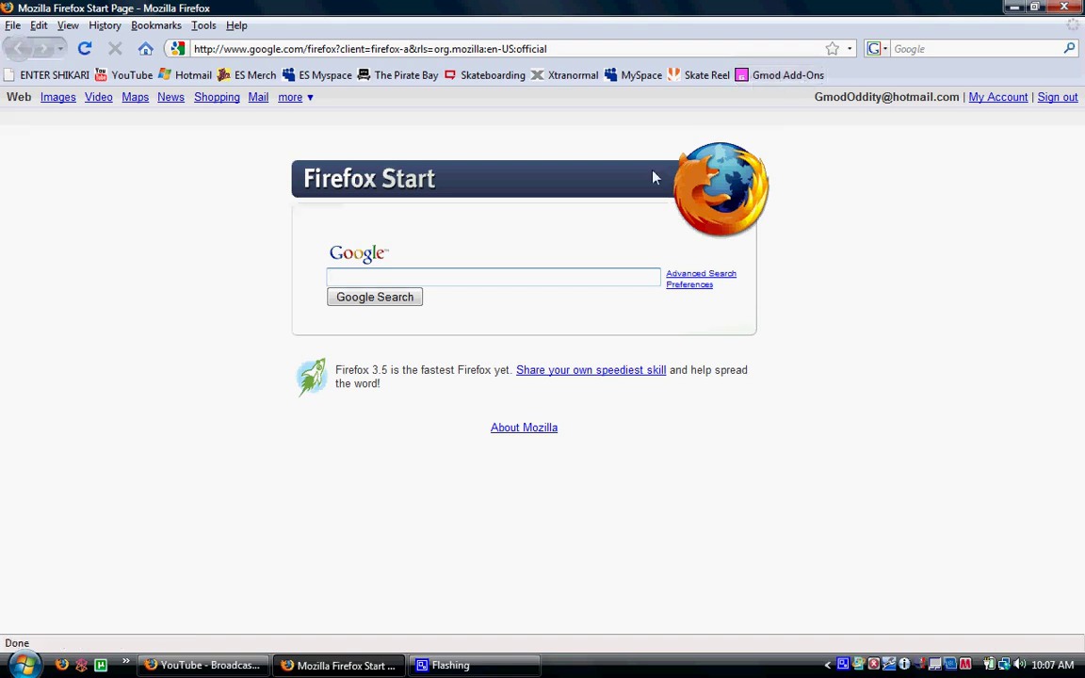
left_click(576, 276)
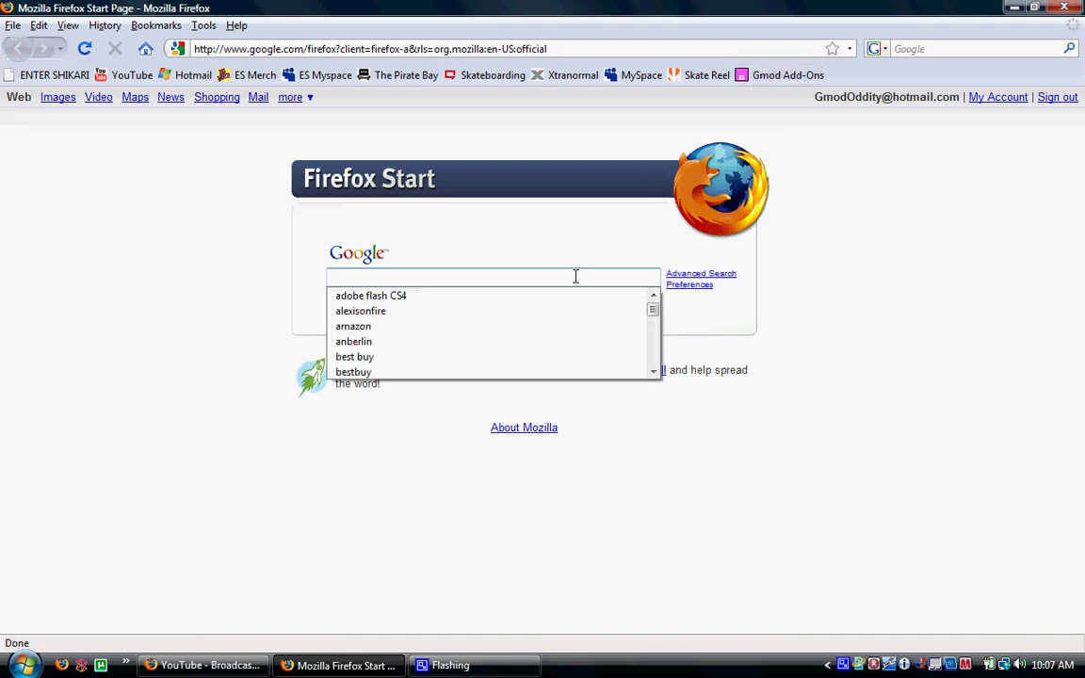
type("gmod ")
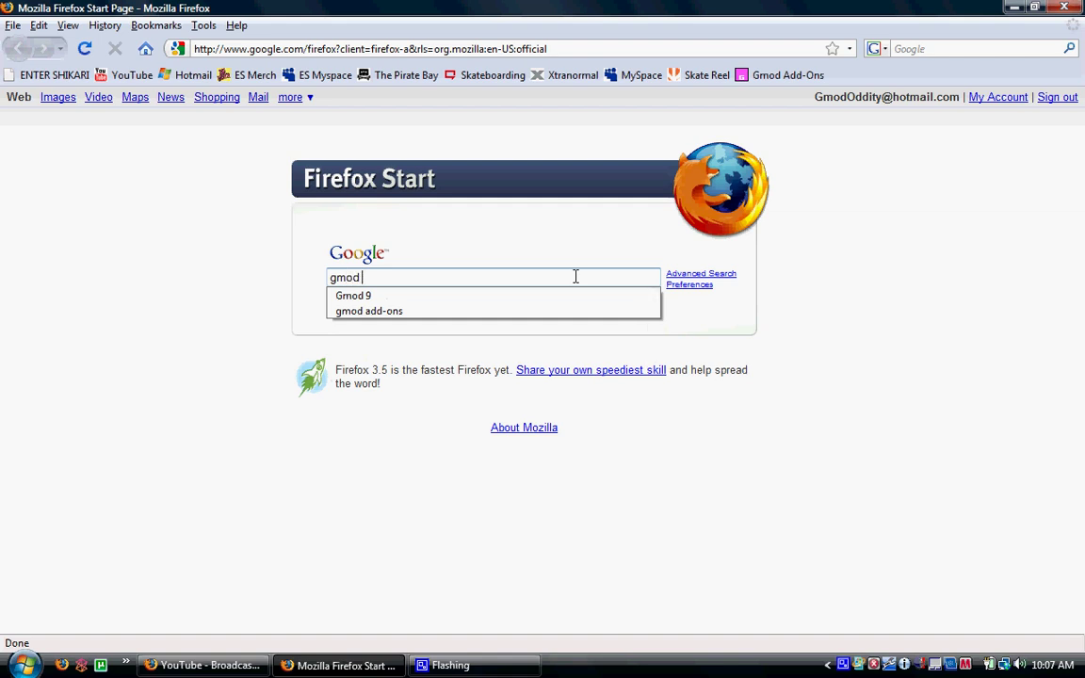
type("add-ons")
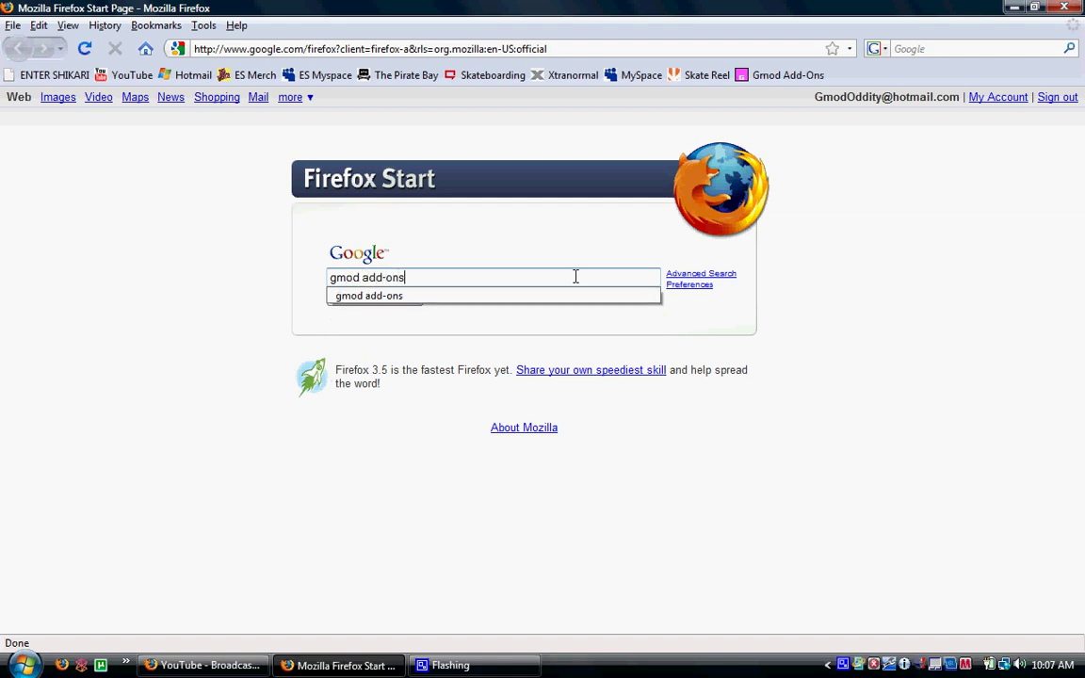
key("Return")
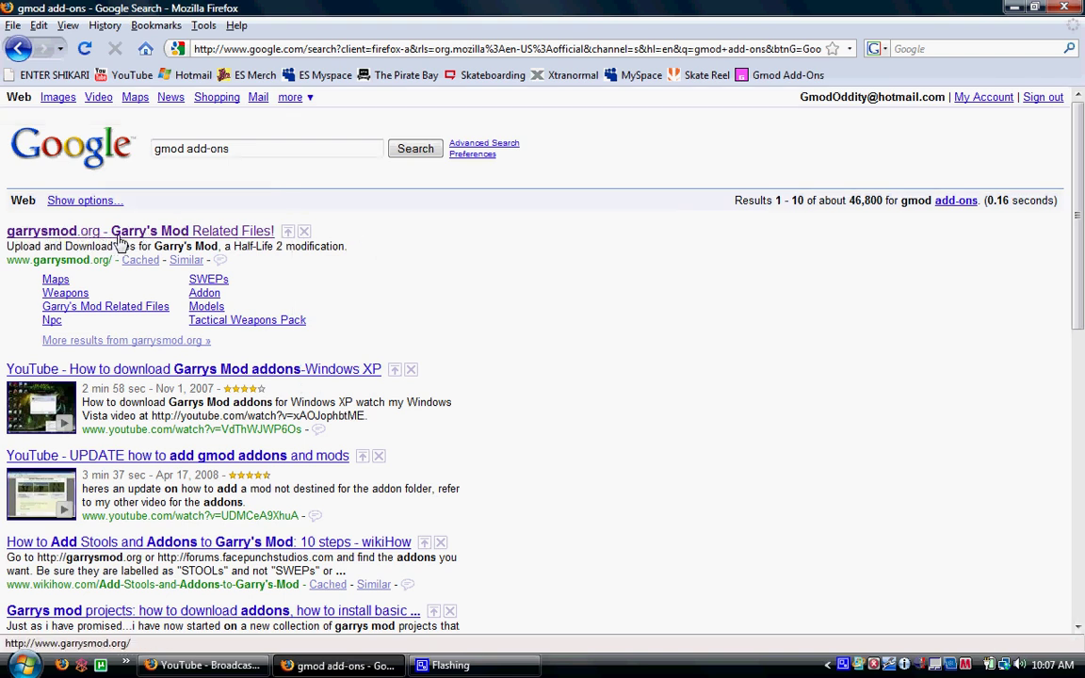
Open the garrysmod.org search result and look through its recently popular downloads
left_click(190, 235)
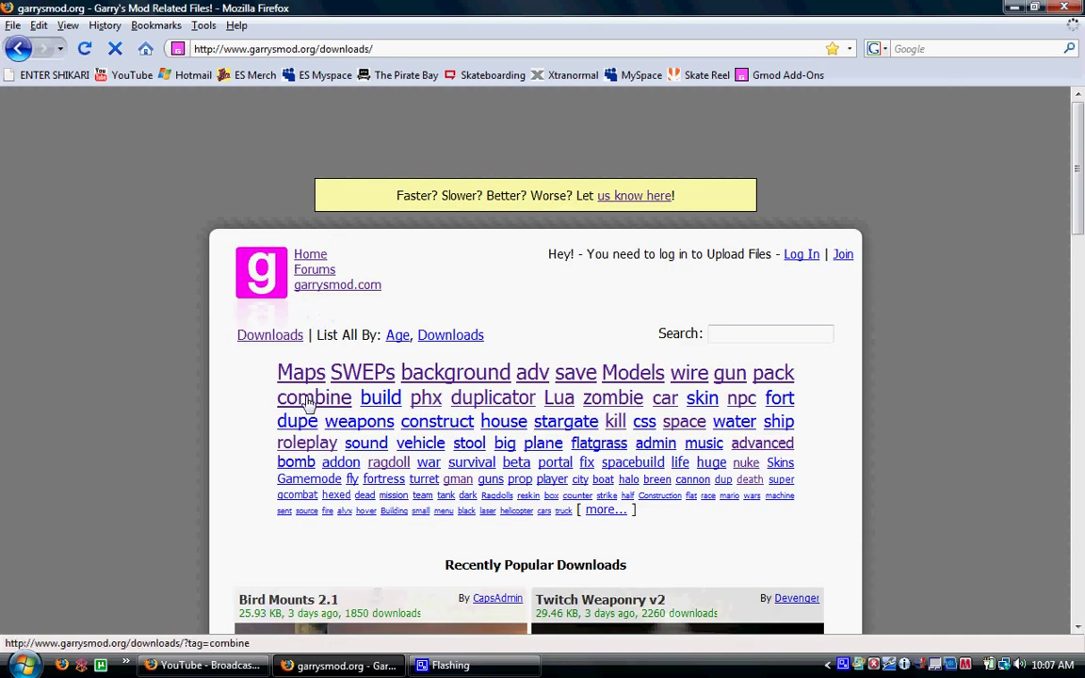
scroll(167, 448, "down", 6)
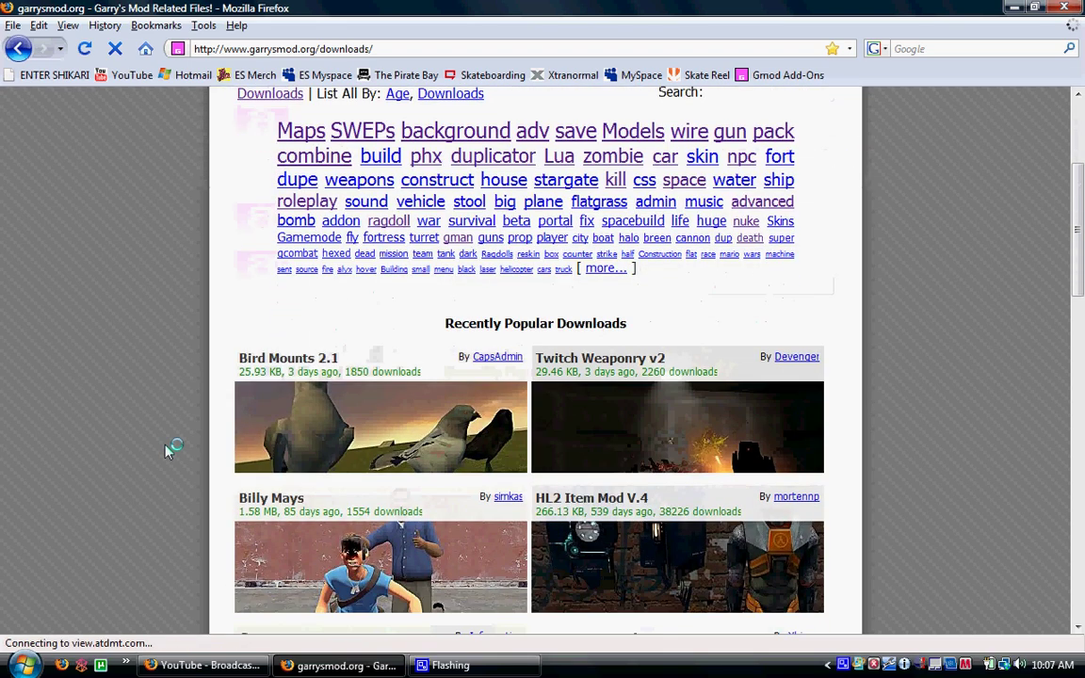
scroll(166, 446, "down", 7)
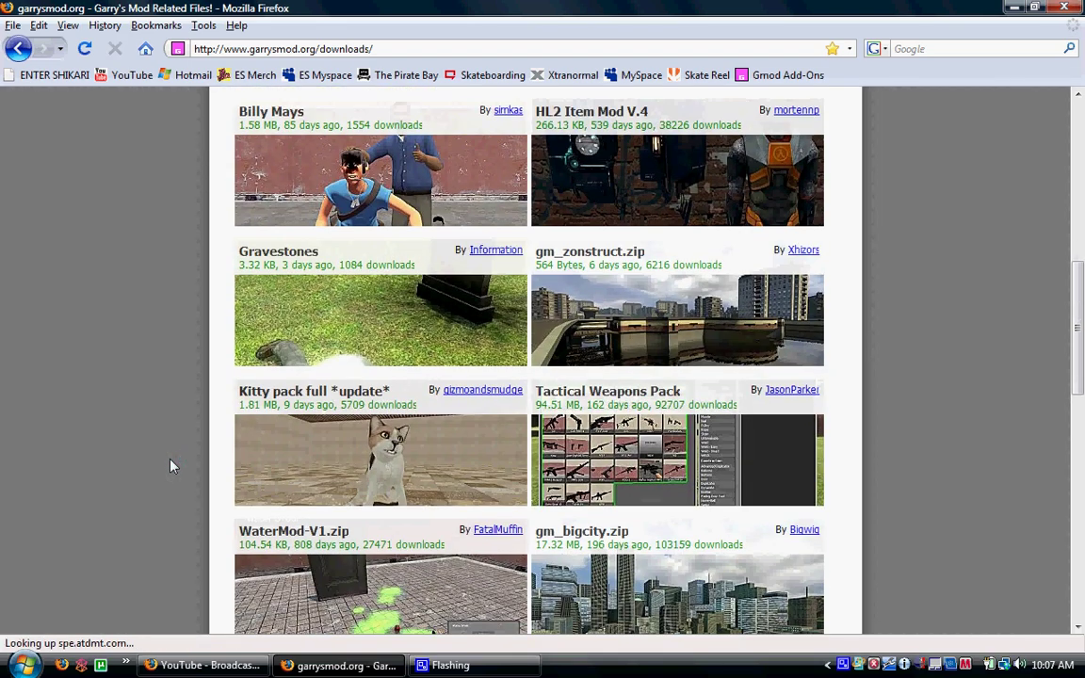
scroll(170, 465, "down", 5)
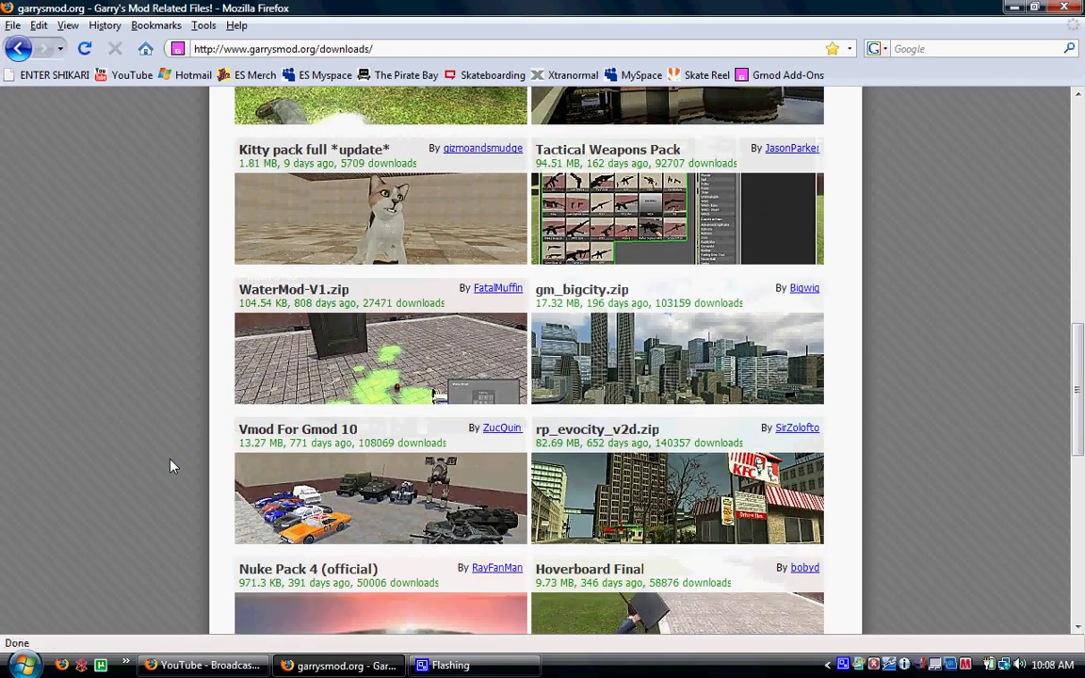
scroll(171, 465, "down", 2)
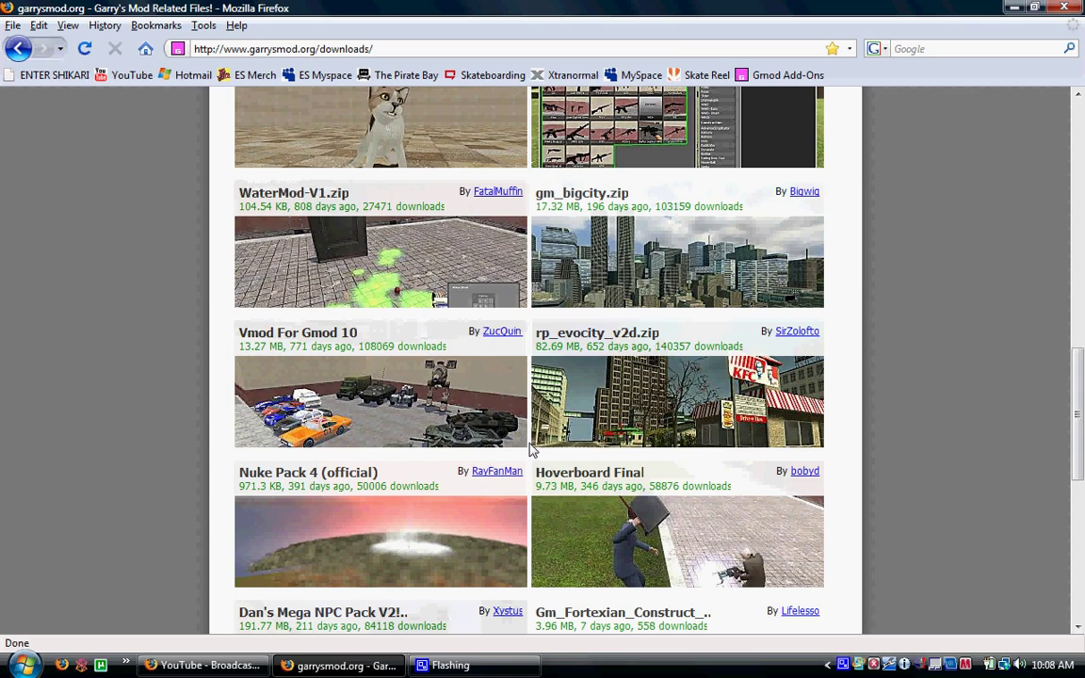
scroll(532, 450, "up", 8)
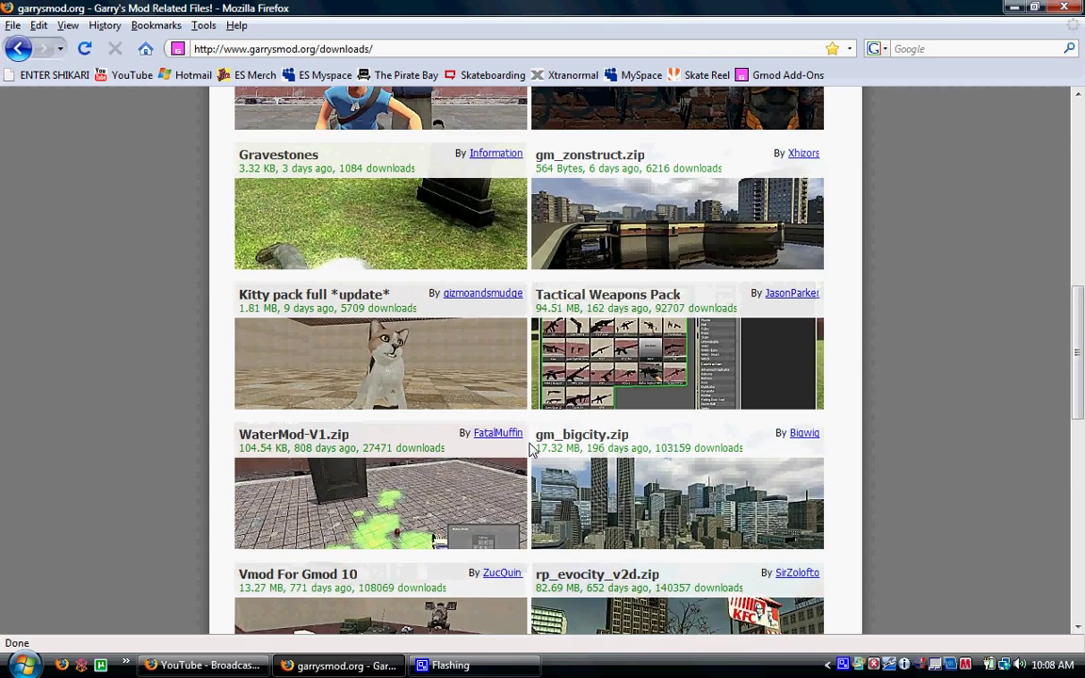
scroll(531, 451, "up", 10)
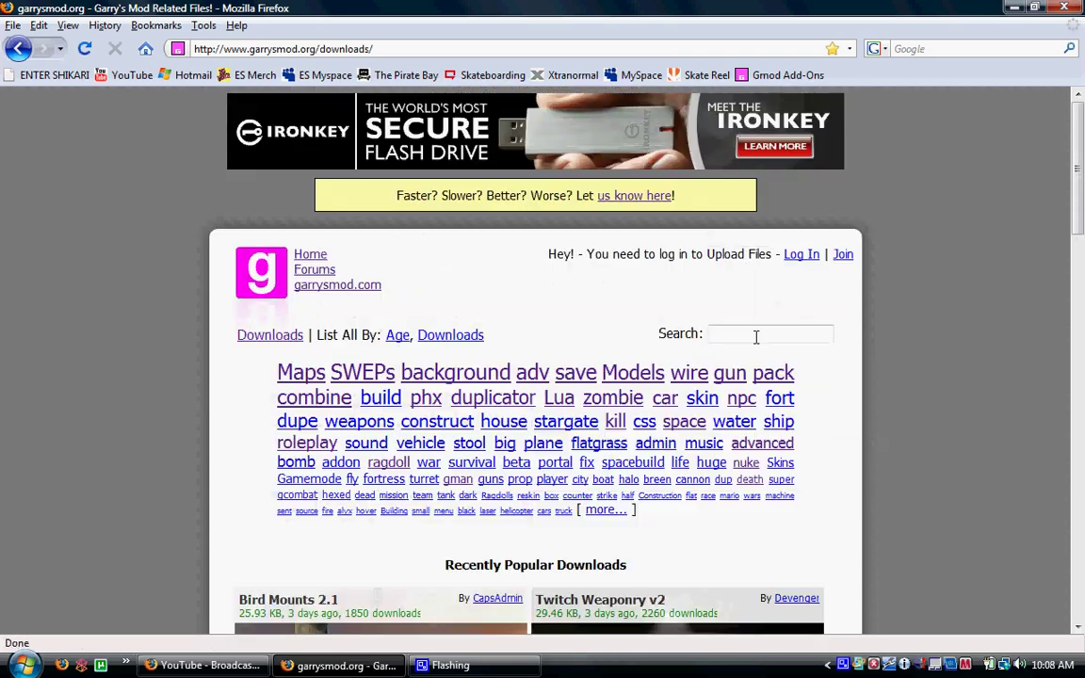
Search the garrysmod.org downloads for "star wars"
left_click(737, 335)
type("sa")
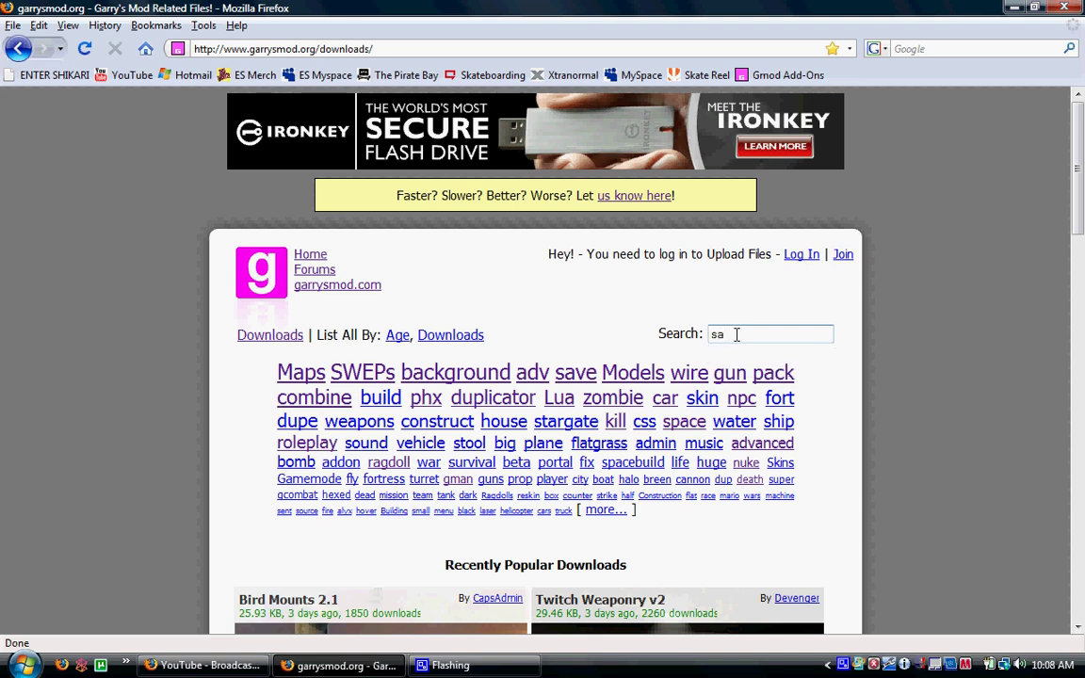
key("BackSpace")
type("tar")
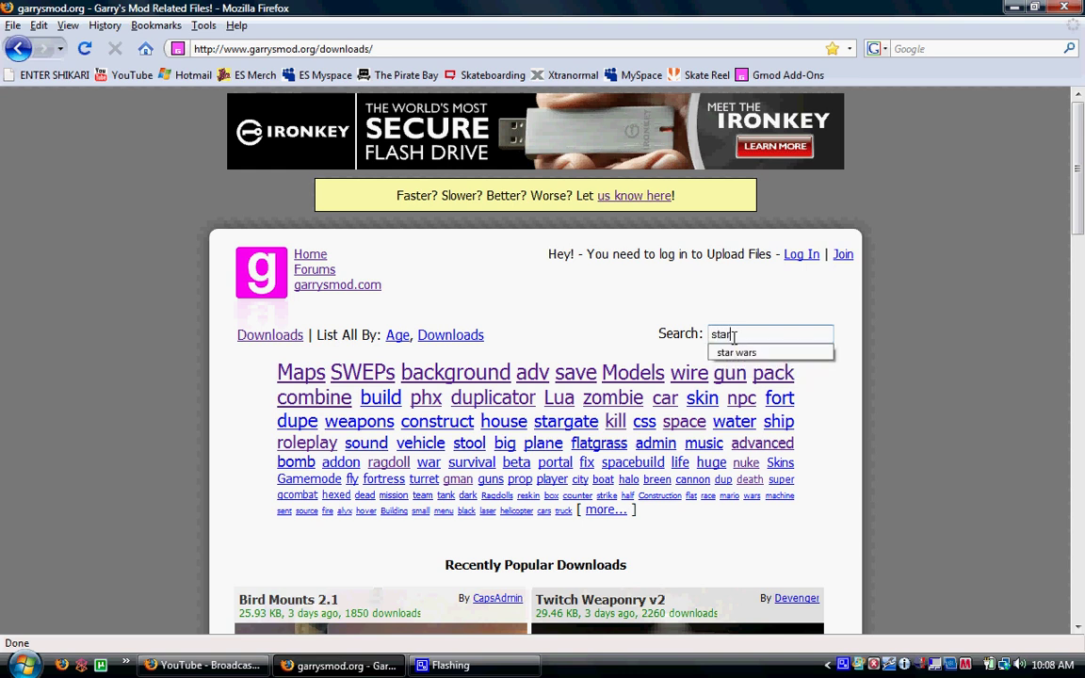
type(" wars")
key("Return")
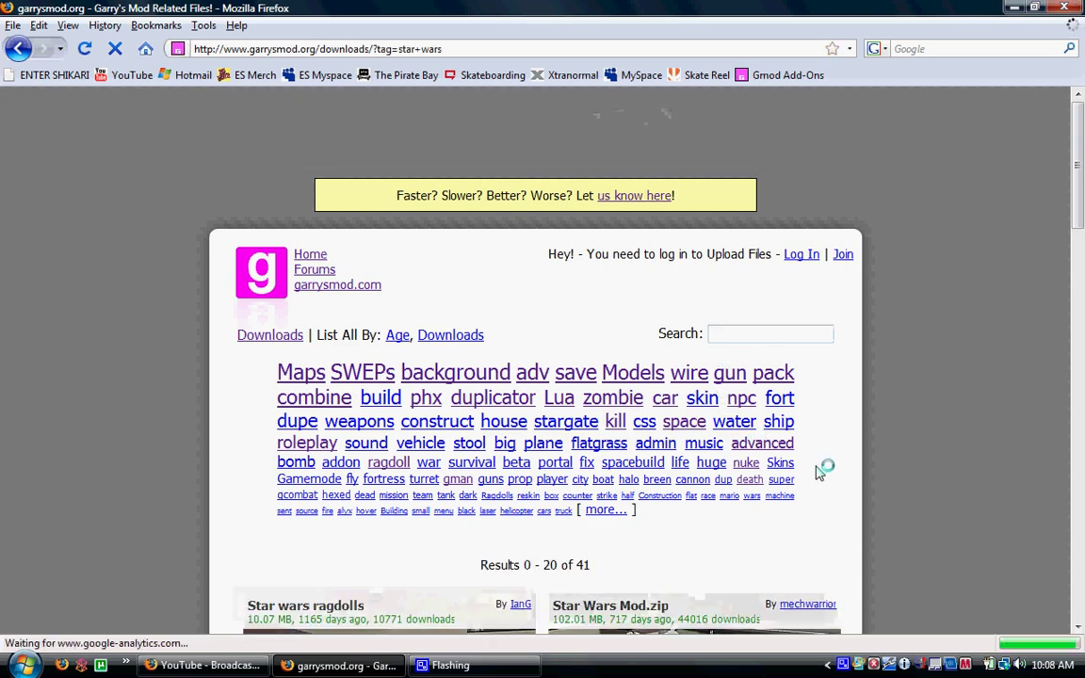
Open the download page of Lightsaber Pack v2.zip from the results and bring up its download option and description
scroll(841, 471, "down", 5)
scroll(842, 471, "down", 5)
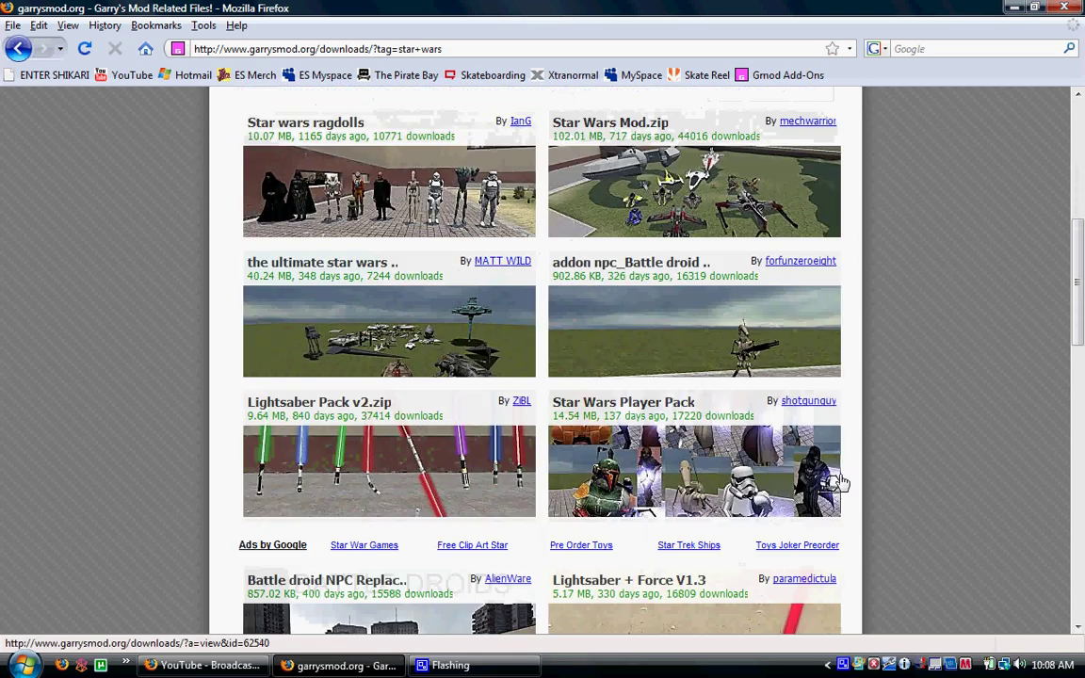
left_click(402, 486)
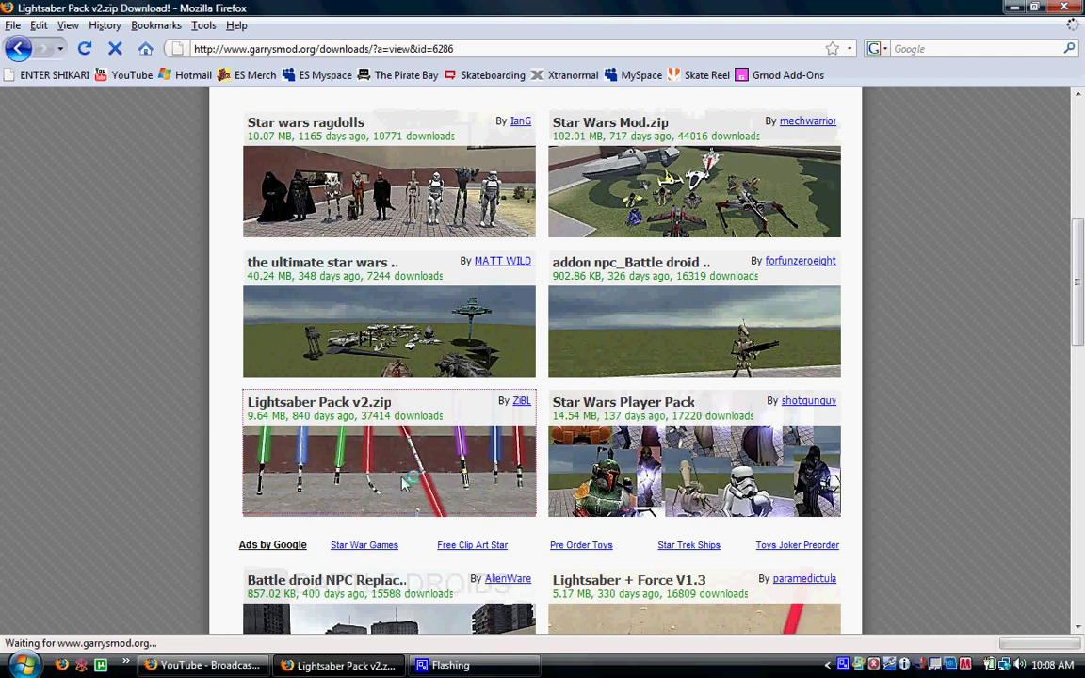
scroll(887, 501, "down", 3)
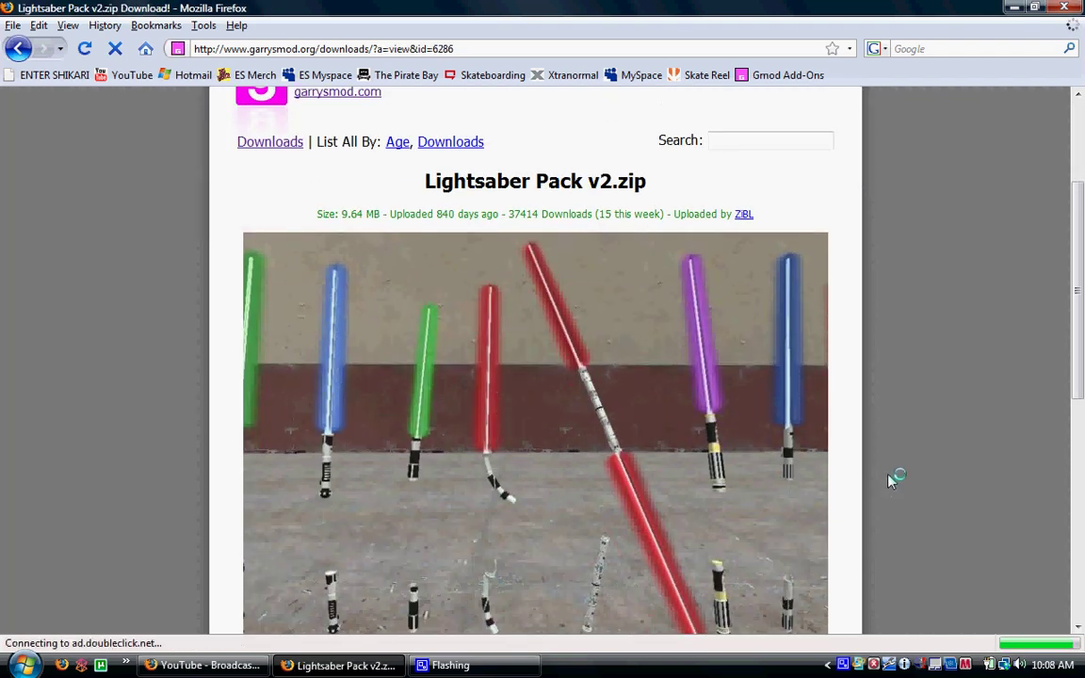
scroll(891, 477, "down", 7)
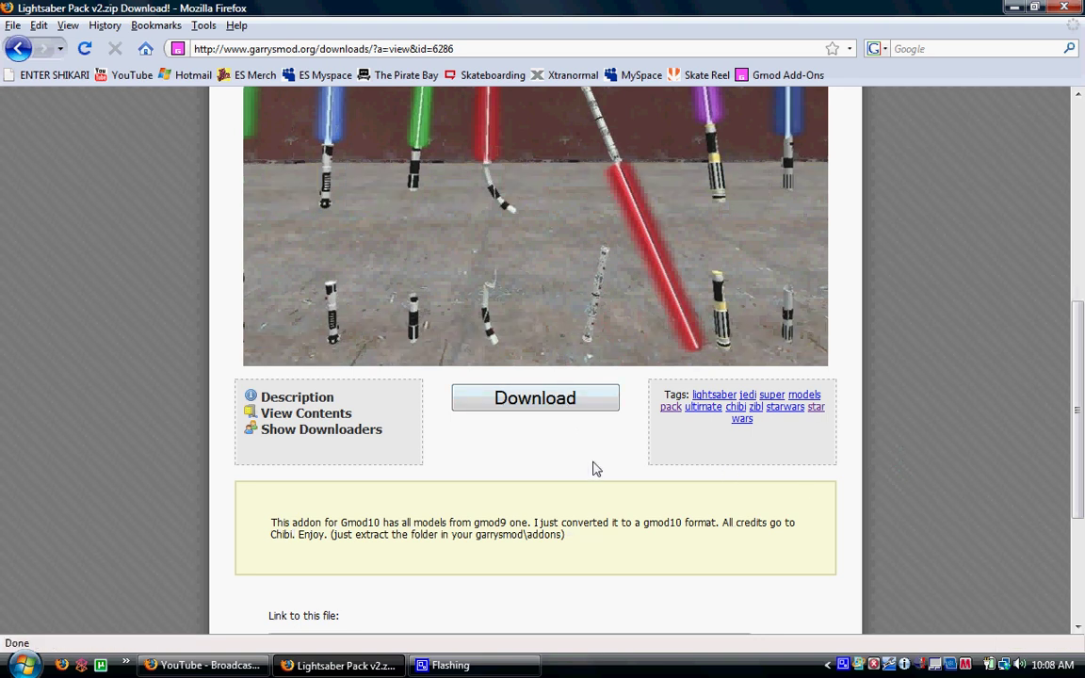
In Windows Explorer, open the Downloads folder of the user's profile on OS (C:) and locate the lightsaber_pack_v2 archive
left_click(23, 666)
left_click(266, 466)
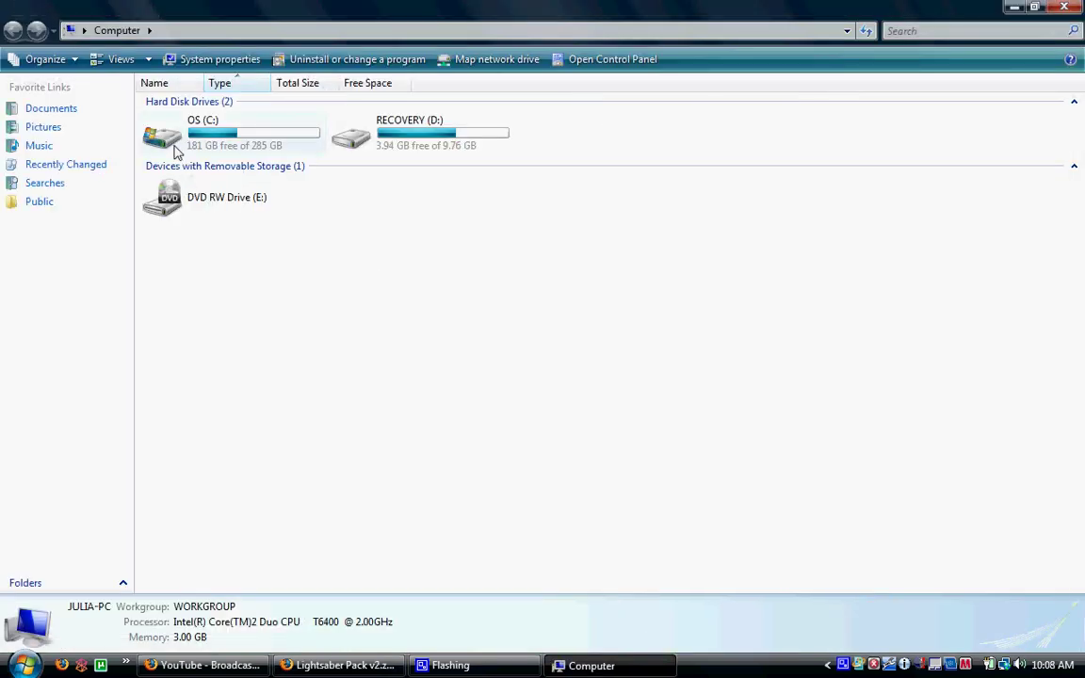
double_click(162, 137)
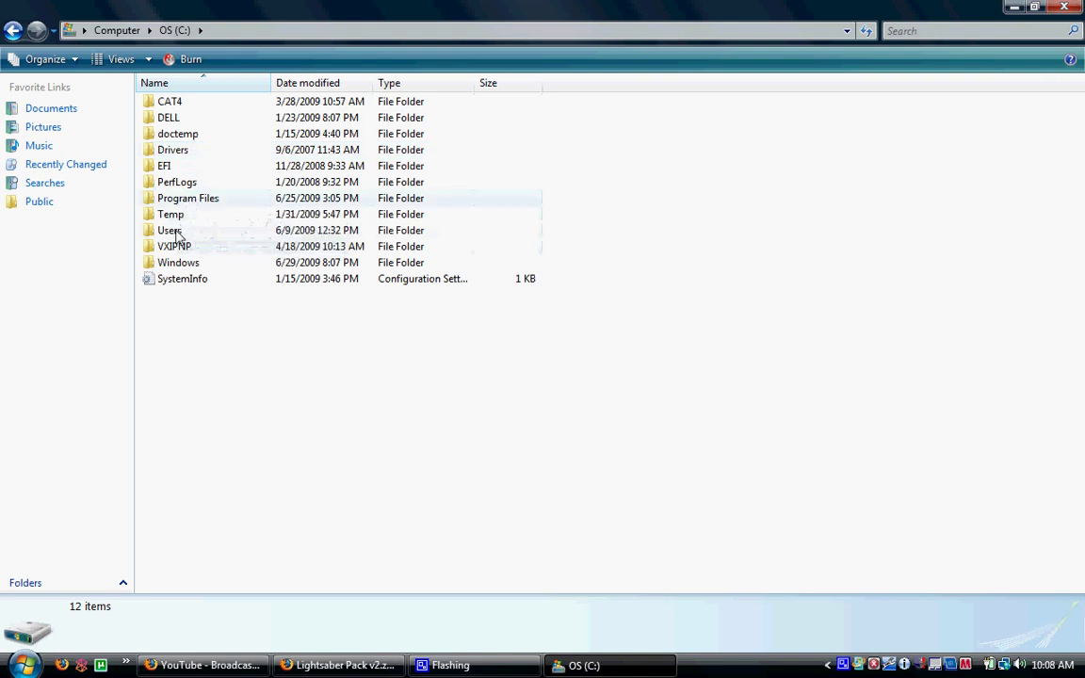
double_click(172, 230)
double_click(174, 105)
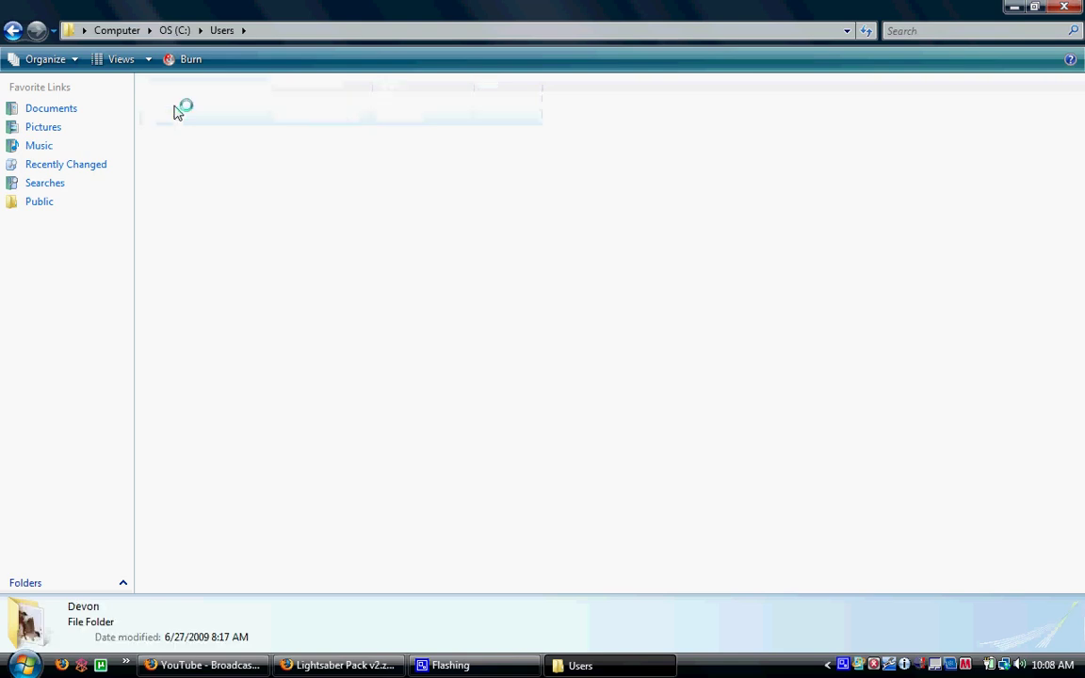
double_click(187, 156)
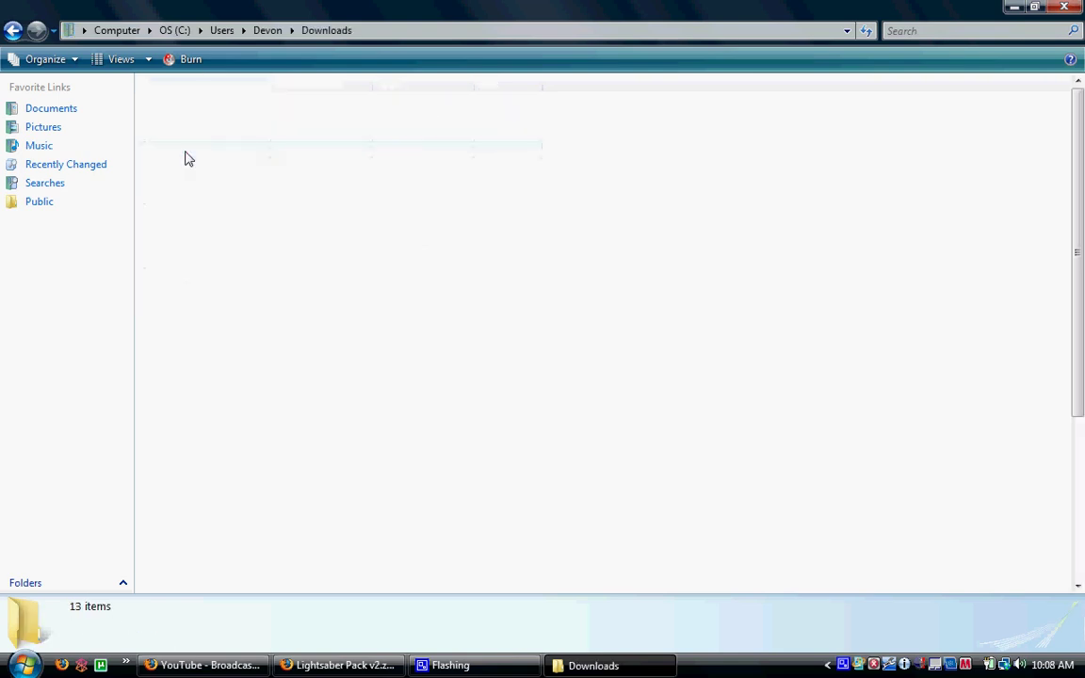
scroll(419, 416, "down", 5)
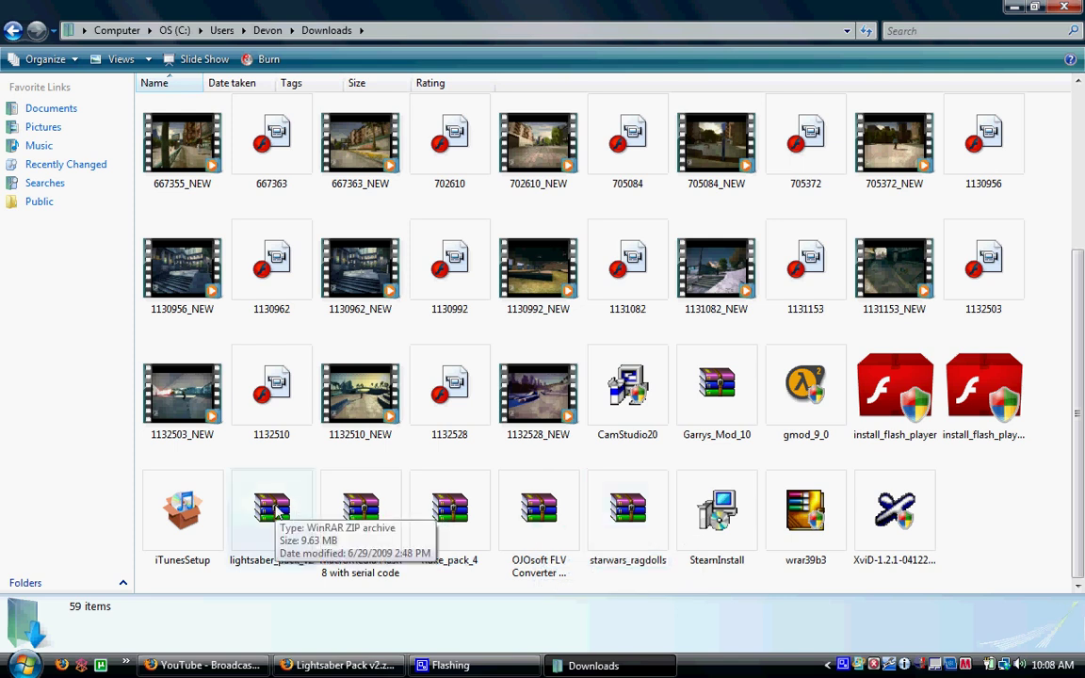
Start extracting the lightsaber_pack_v2 archive with WinRAR's option for choosing the destination path
left_click(292, 514)
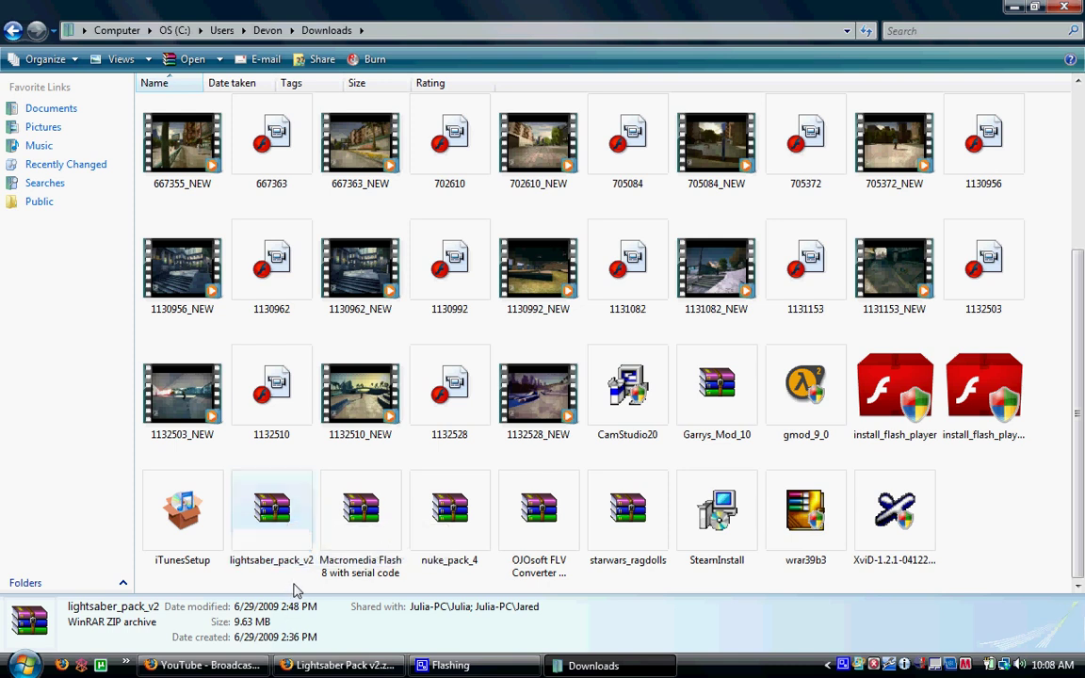
left_click(293, 589)
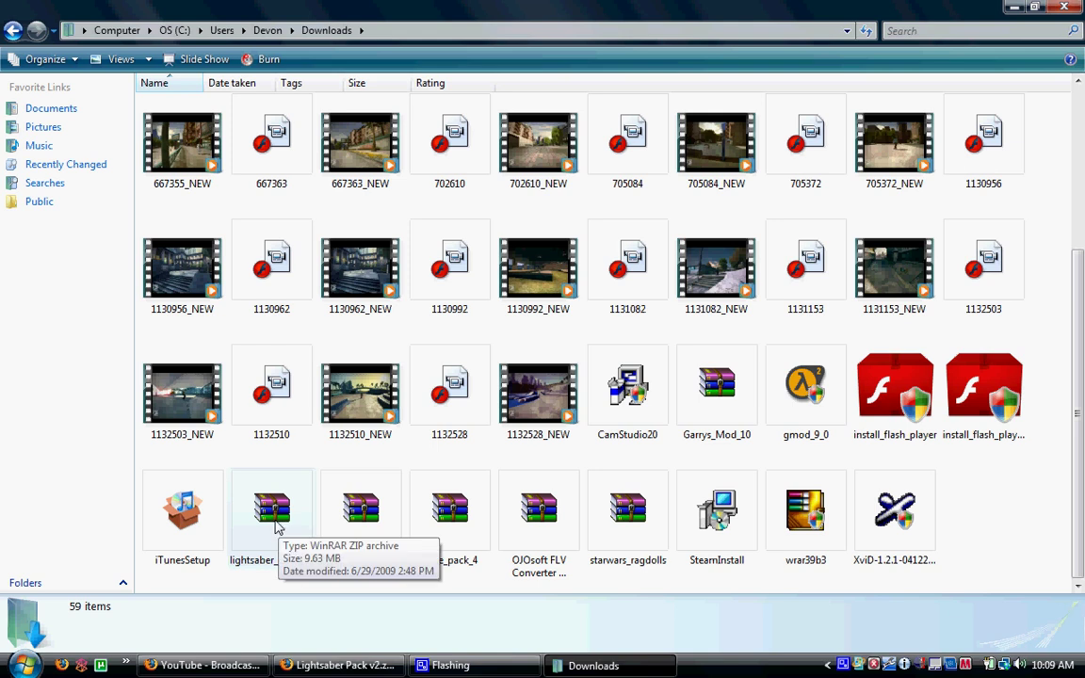
right_click(278, 527)
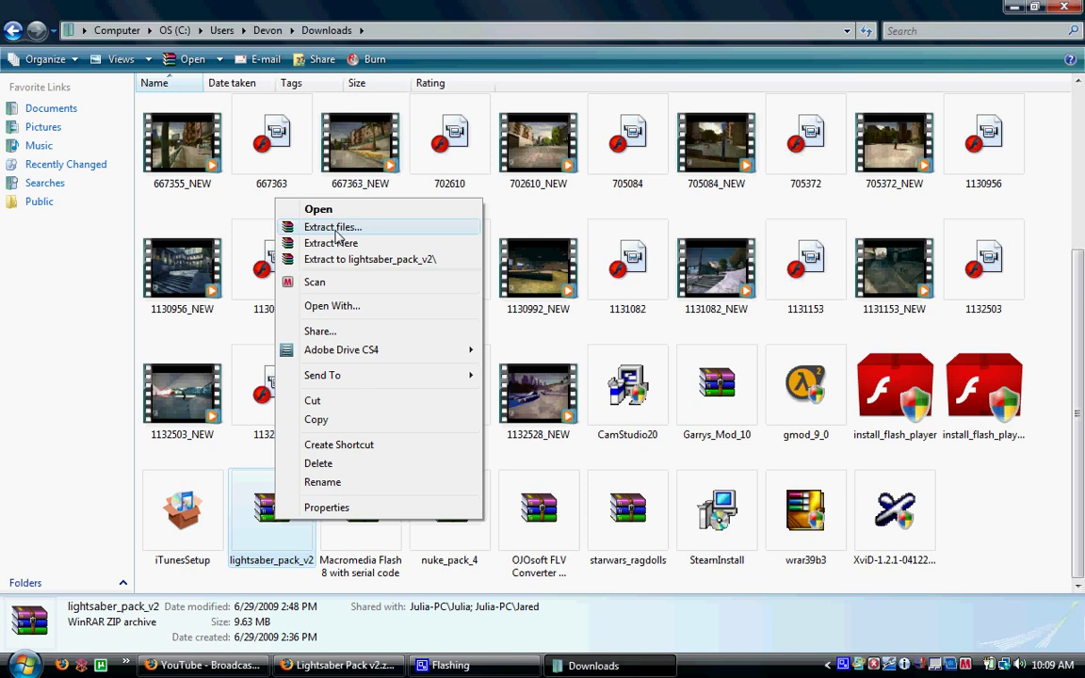
left_click(331, 229)
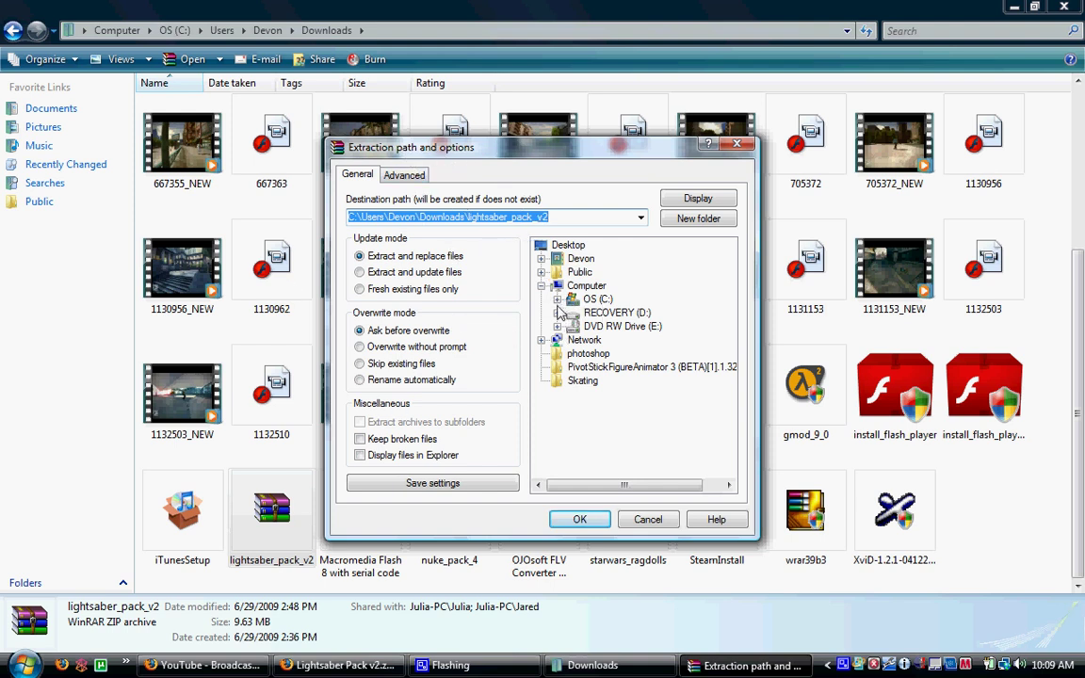
Browse the extraction destination folders through OS (C:), Program Files and Steam down to the subfolders of SteamApps
left_click(557, 299)
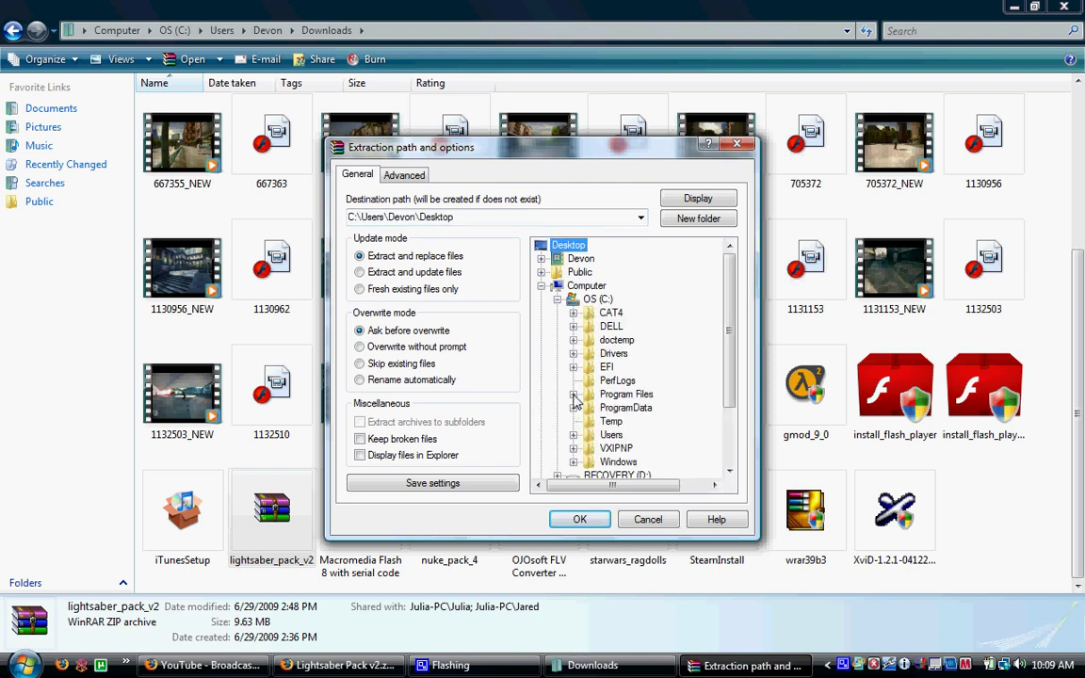
left_click(573, 394)
scroll(621, 396, "down", 2)
scroll(621, 396, "down", 10)
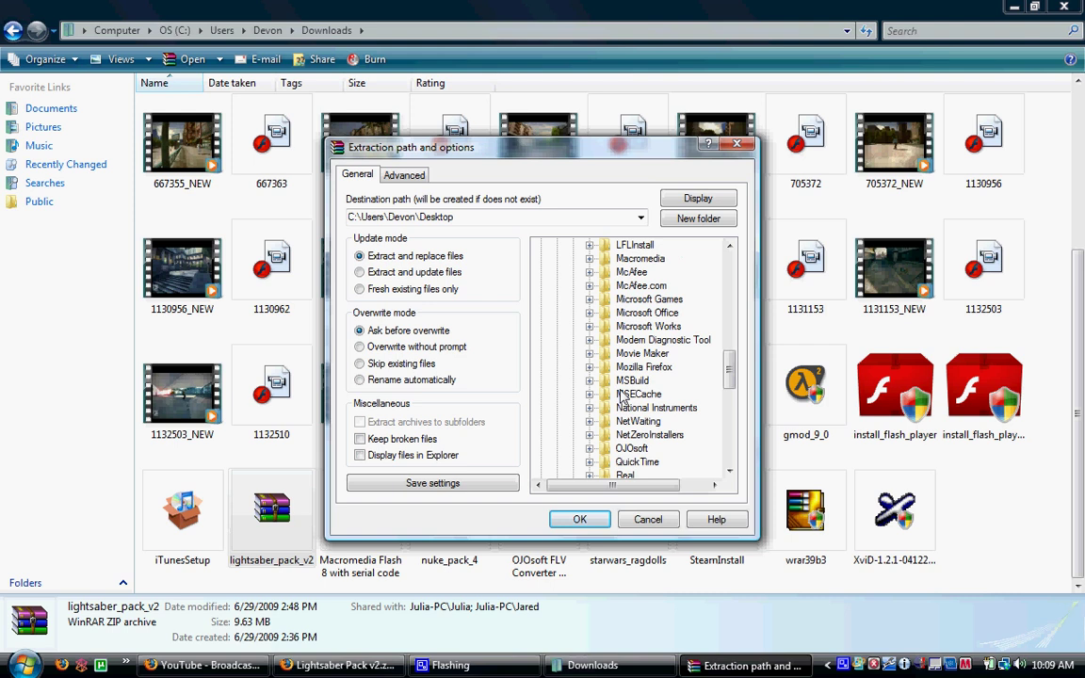
left_click(589, 366)
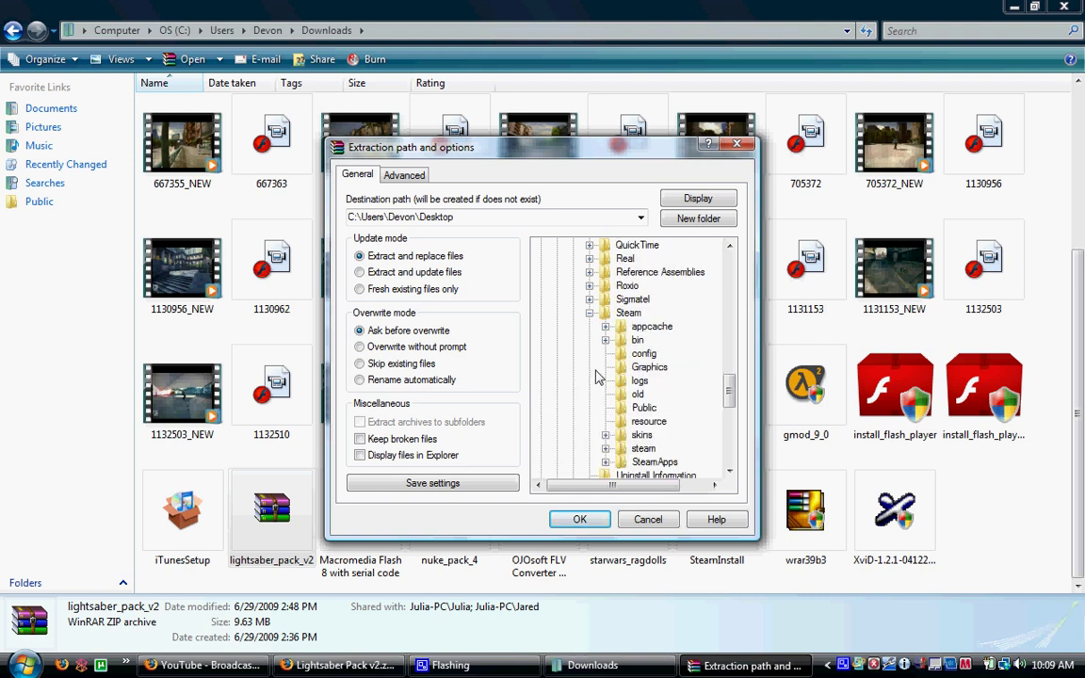
scroll(622, 396, "down", 1)
left_click(606, 422)
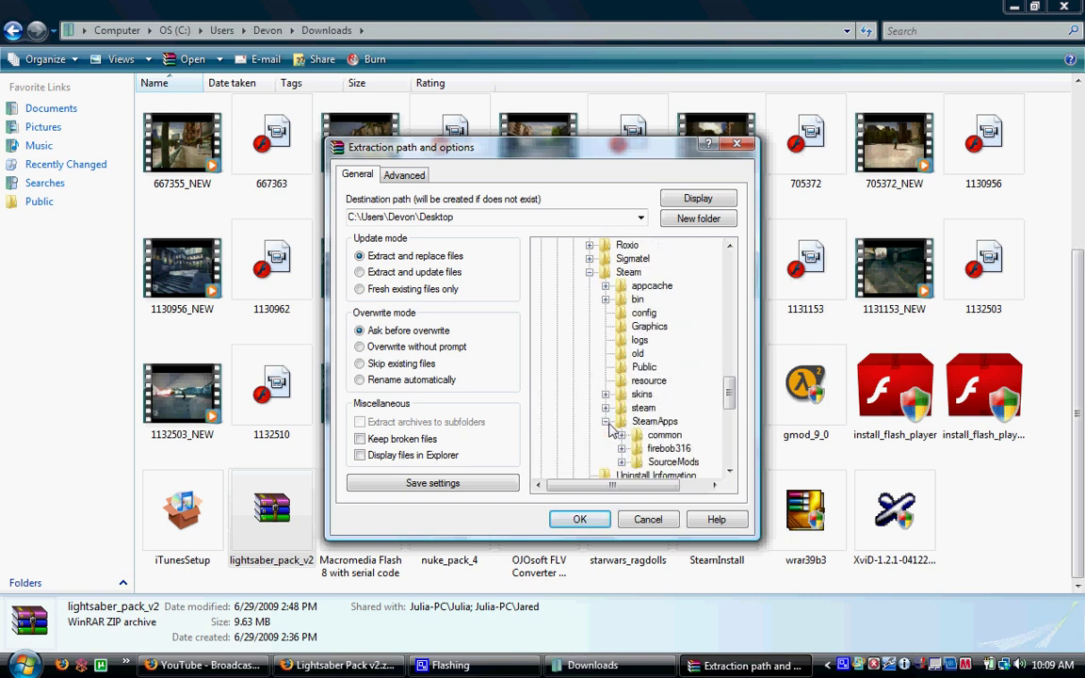
scroll(624, 414, "down", 1)
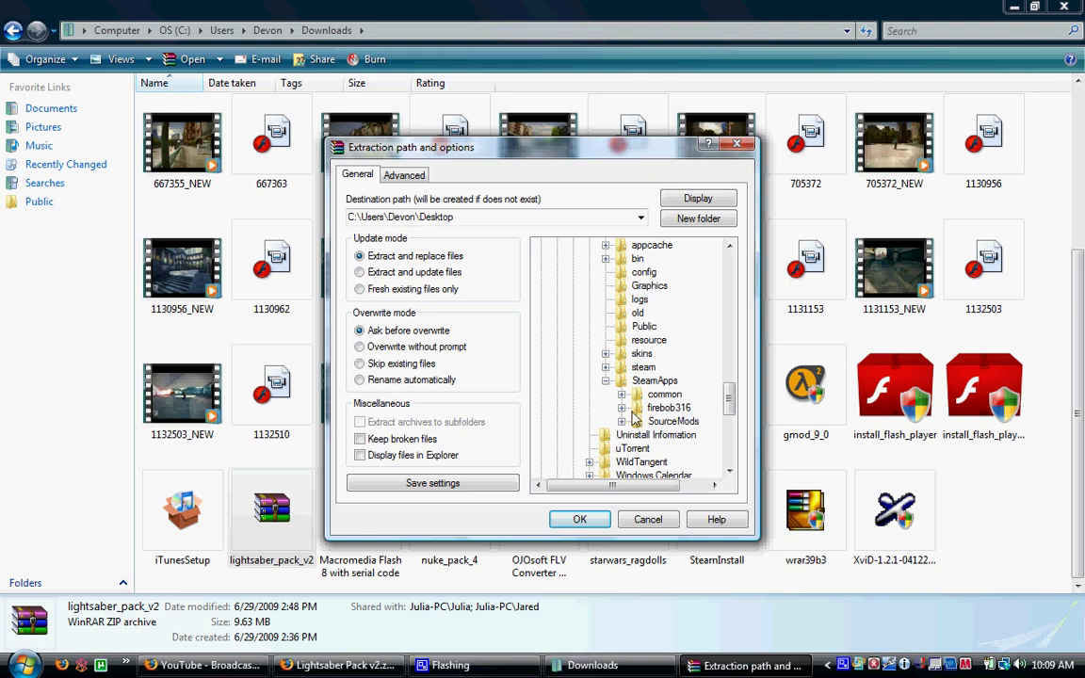
Select the addons folder under the Steam account's garrysmod\garrysmod directory as the extraction destination, and dismiss the dialog without extracting
left_click(621, 409)
scroll(631, 401, "down", 1)
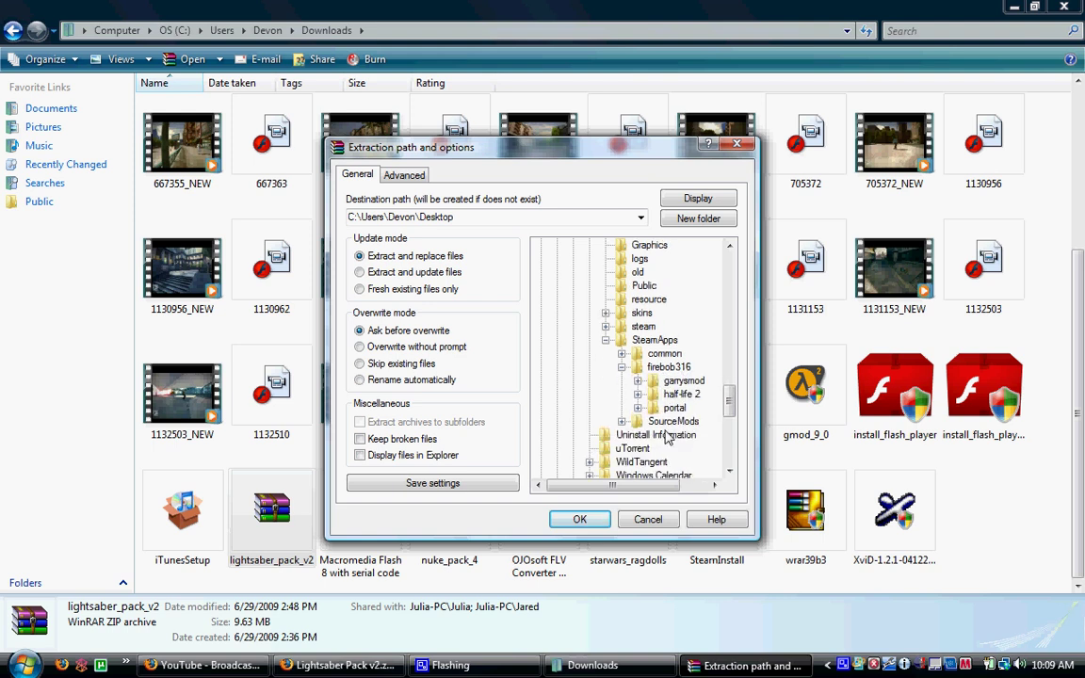
left_click(638, 380)
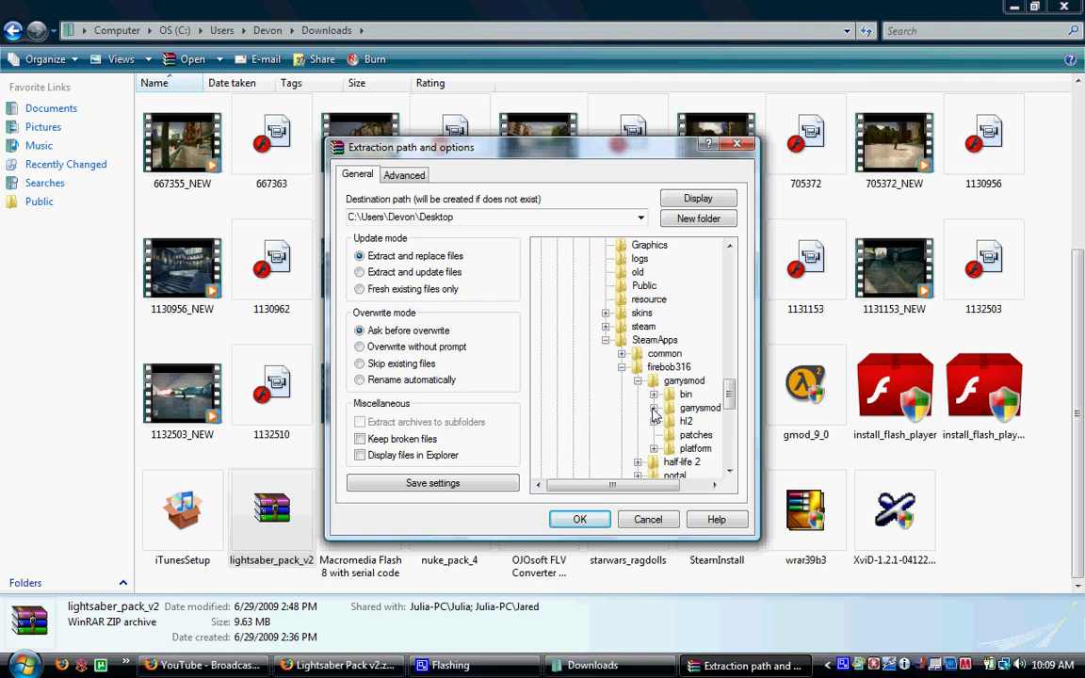
left_click(654, 409)
left_click(701, 246)
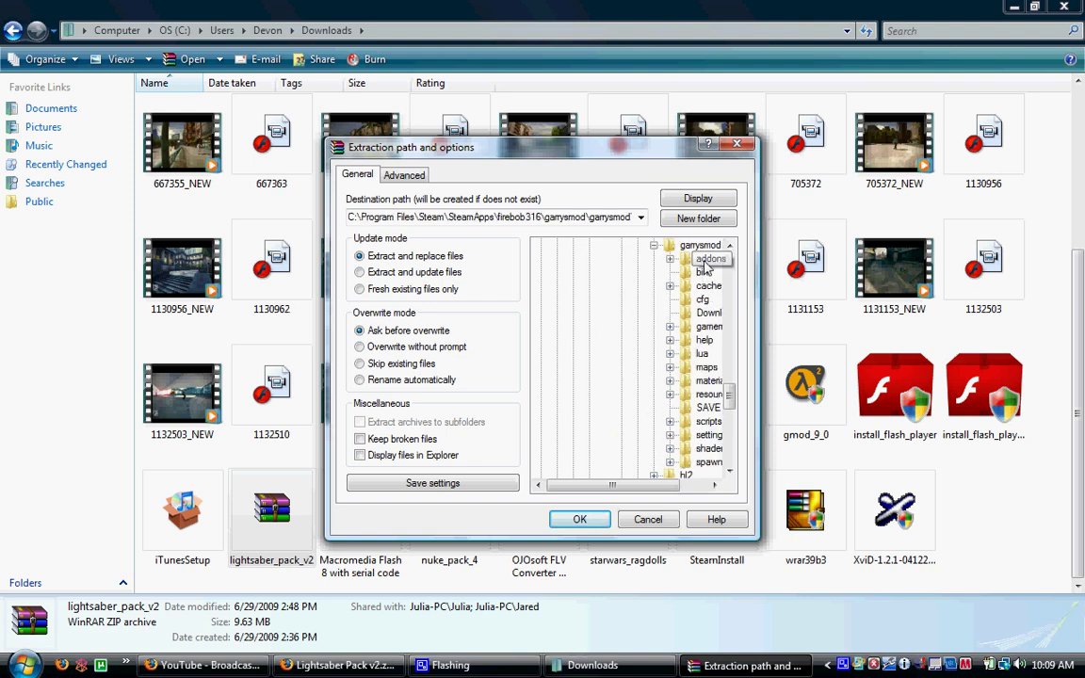
left_click(705, 263)
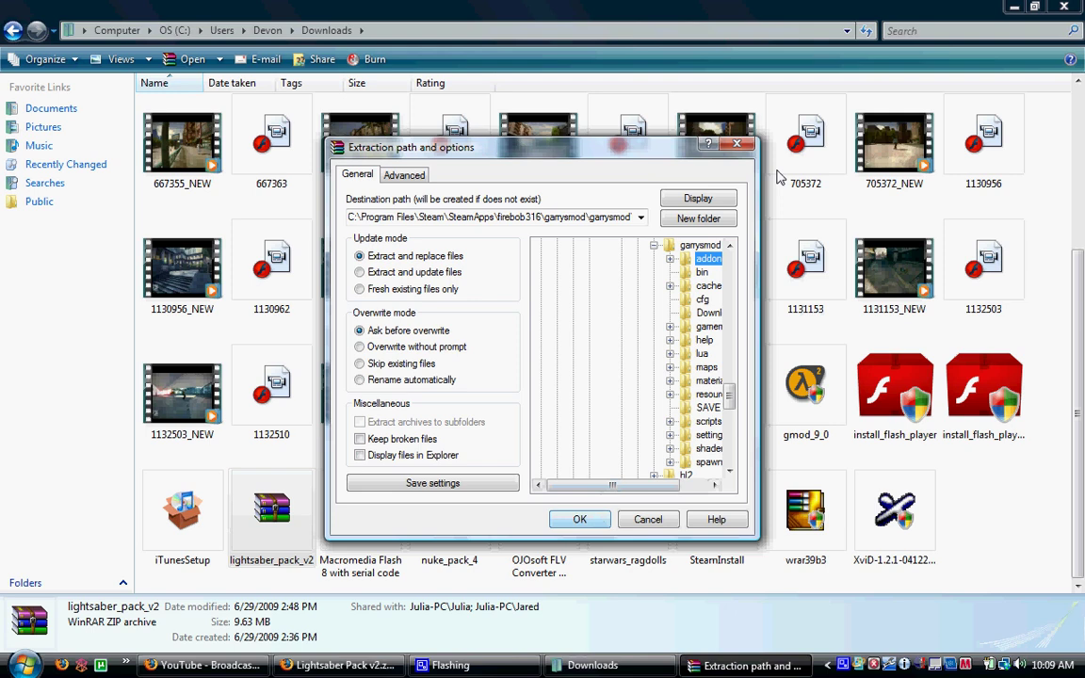
left_click(738, 146)
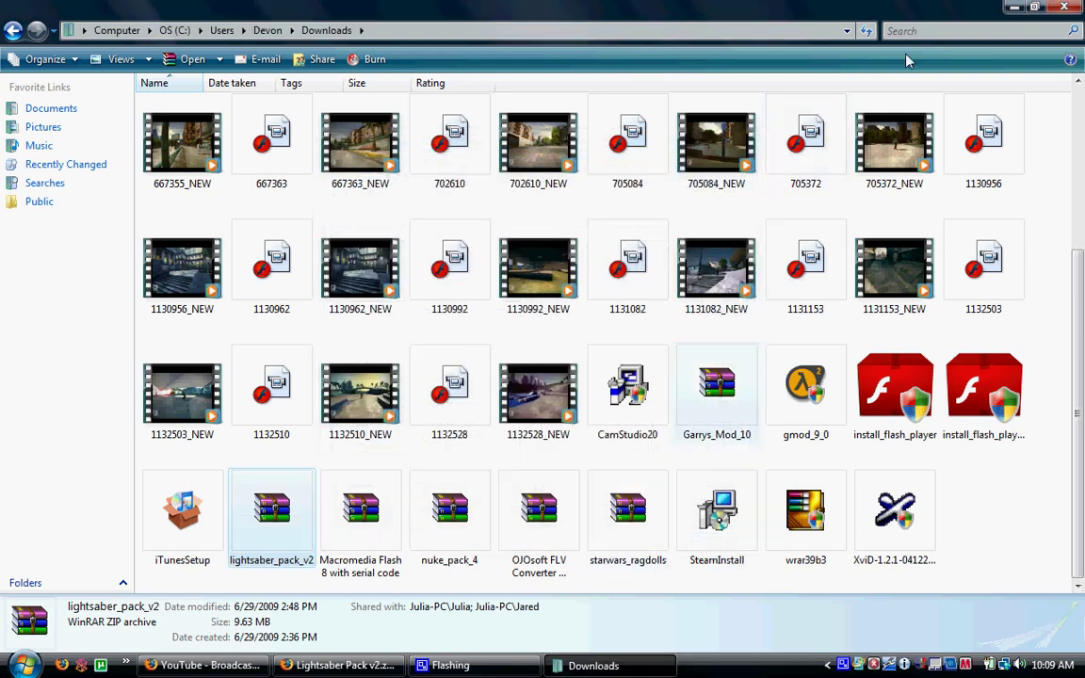
Close the Downloads and add-on page windows, launch Garry's Mod from the desktop and start a singleplayer game
left_click(1064, 7)
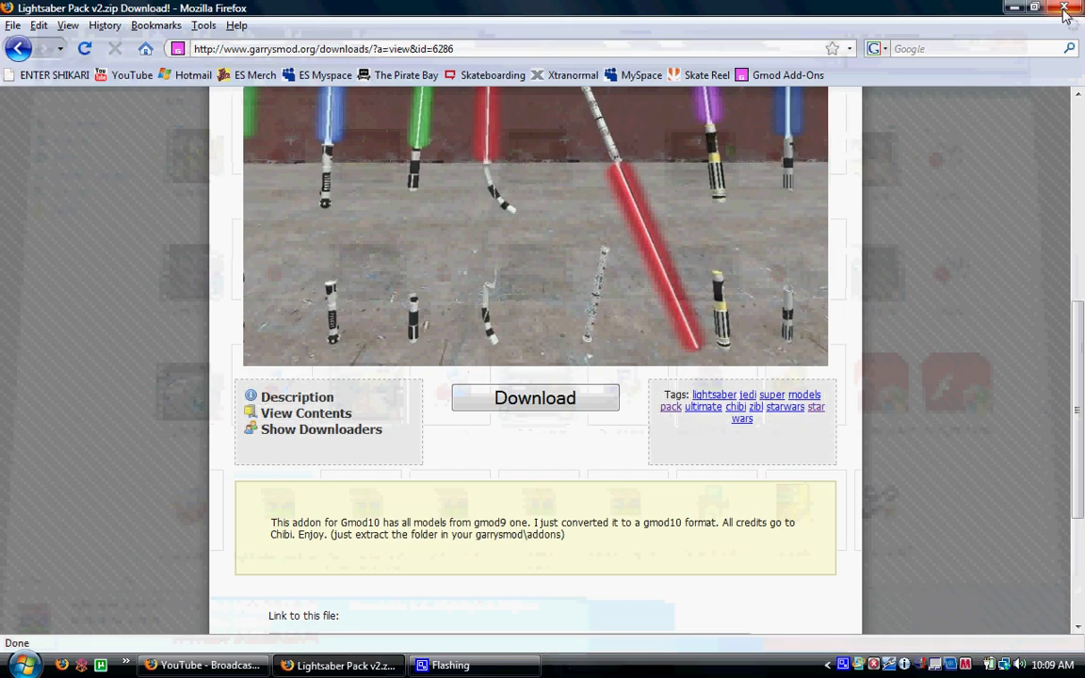
left_click(1066, 8)
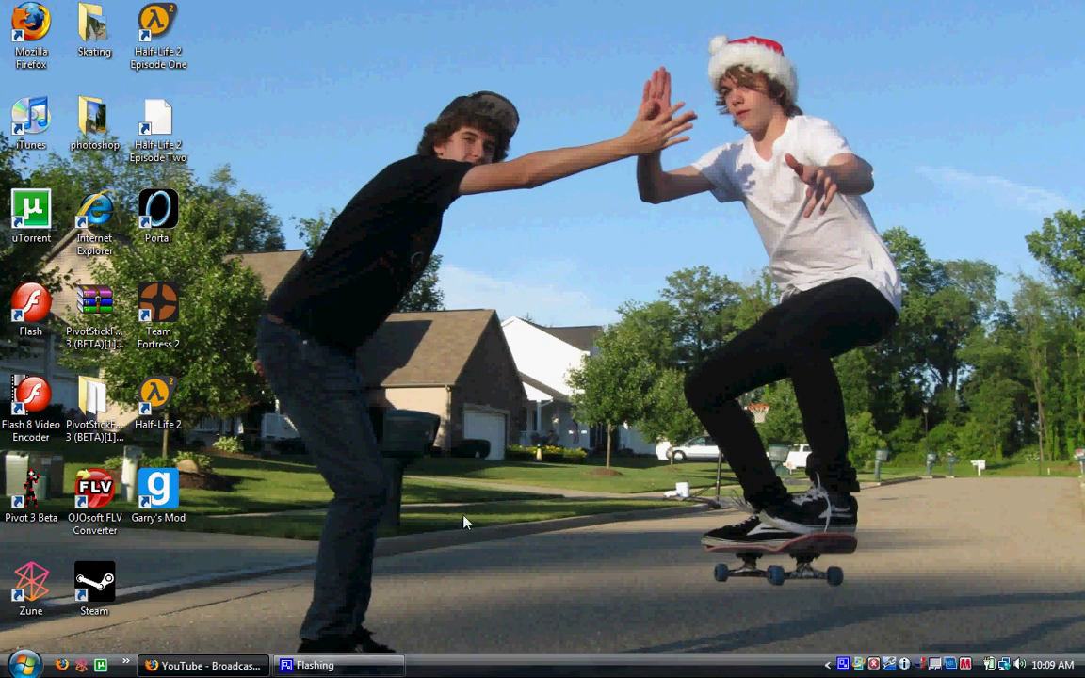
double_click(158, 492)
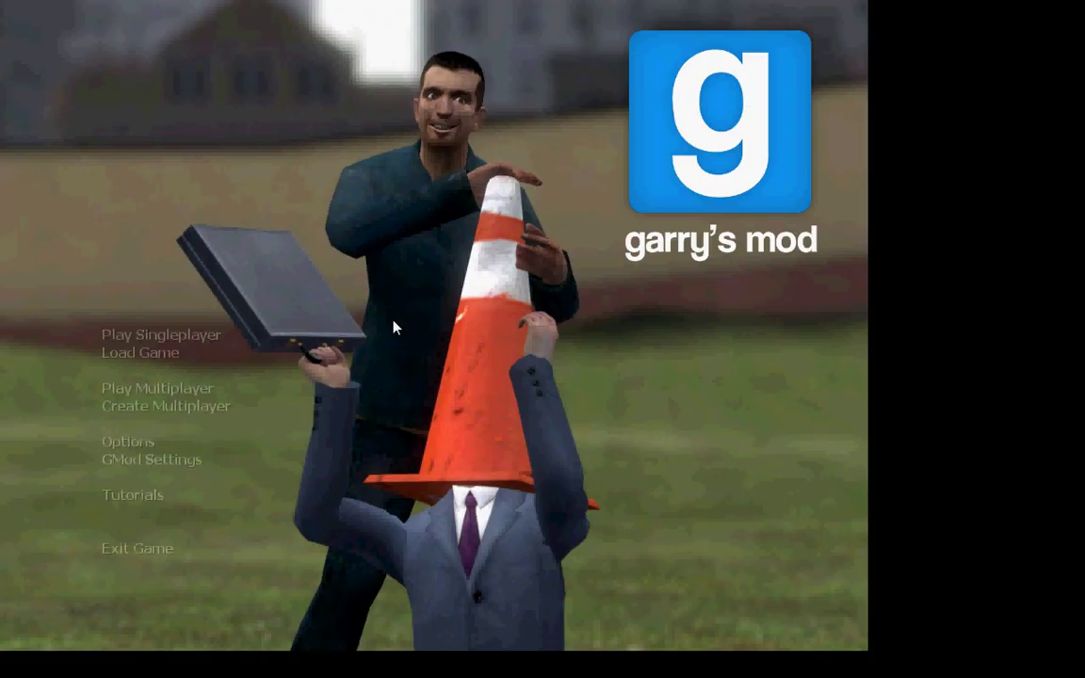
left_click(212, 337)
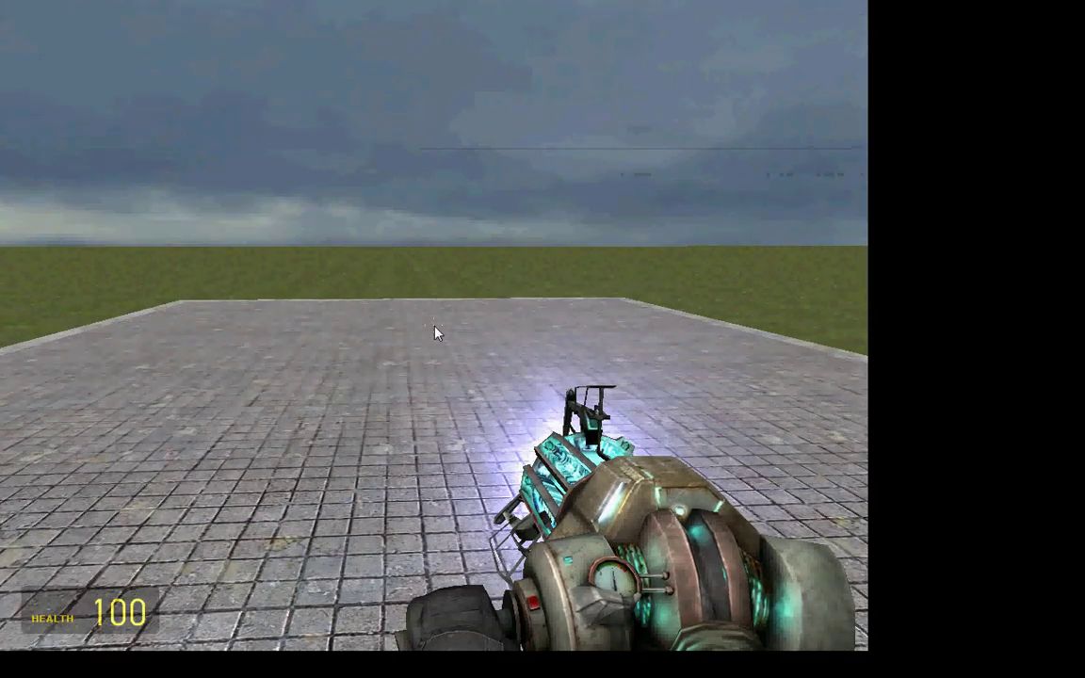
Spawn the kenobi_lightsaber prop from the Lightsaber Pack and move it with the physics gun
key("q")
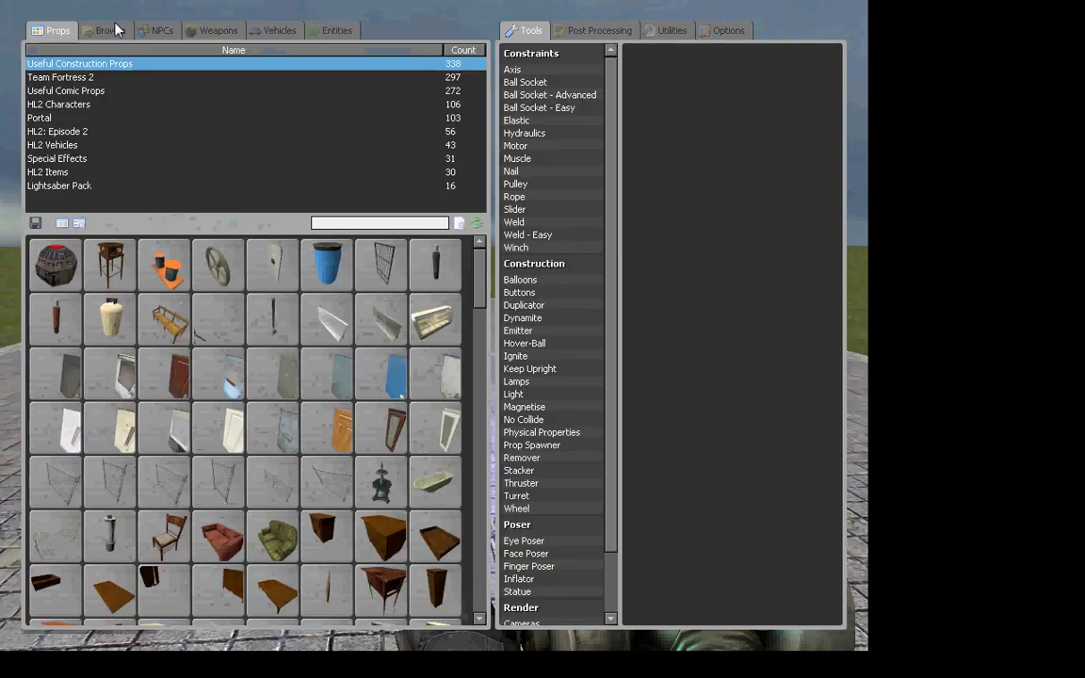
left_click(110, 31)
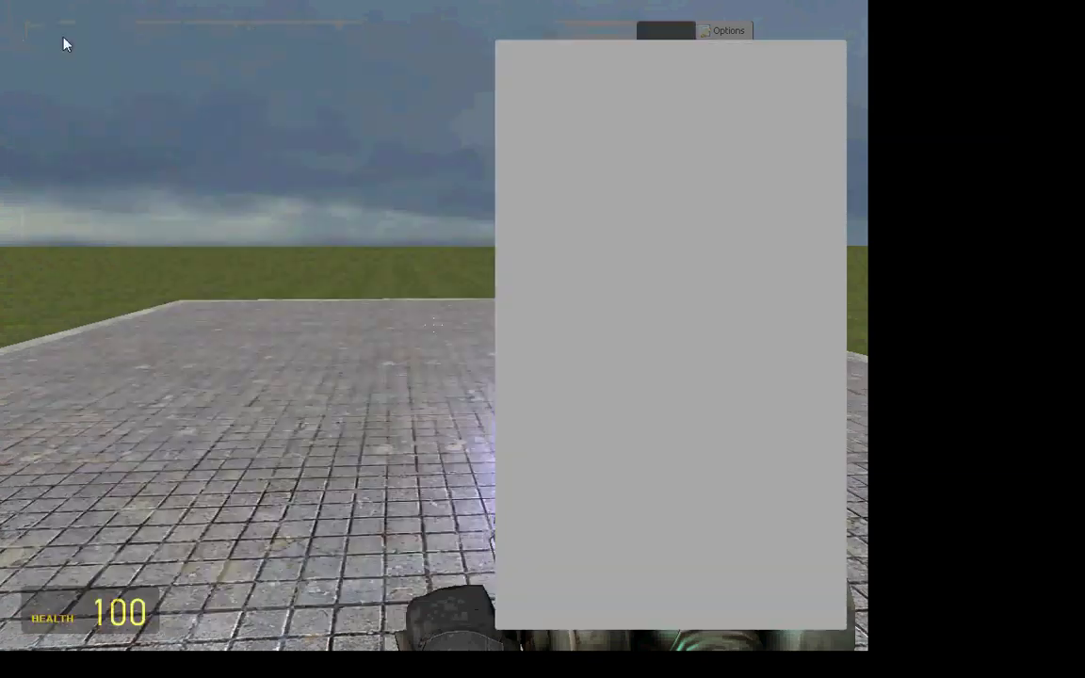
left_click(57, 32)
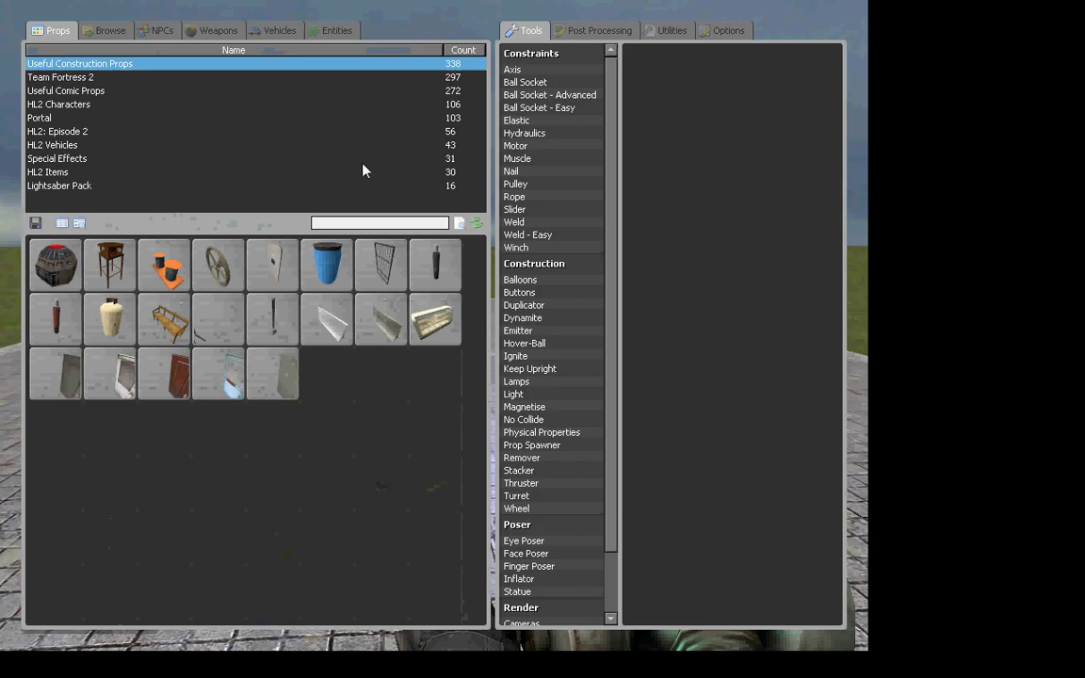
left_click(214, 32)
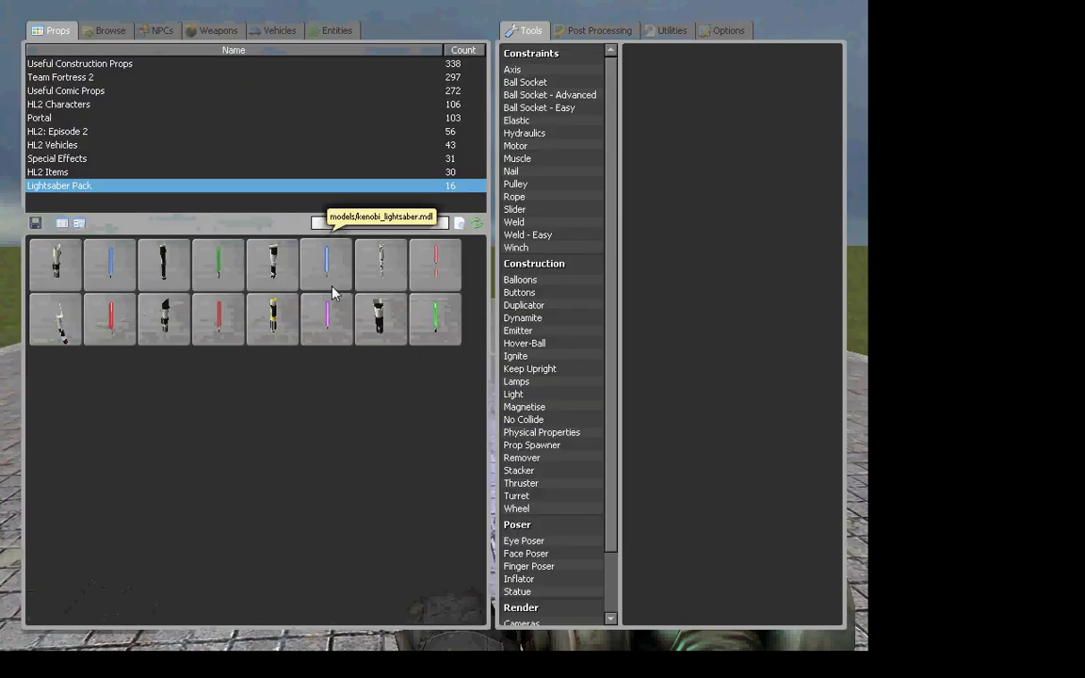
left_click(332, 293)
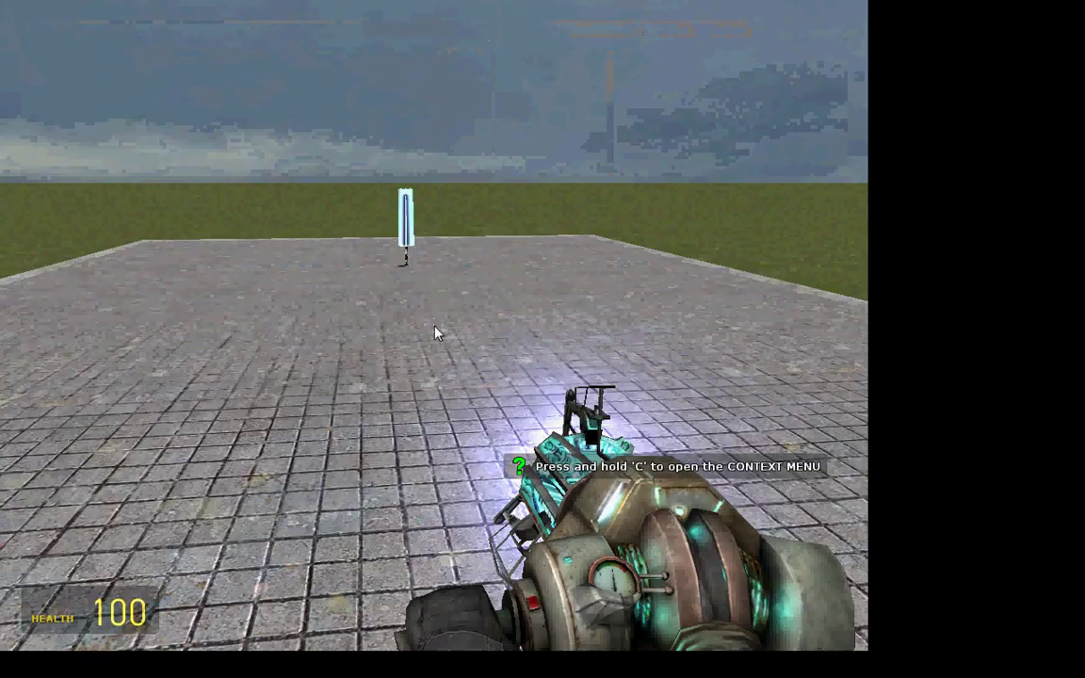
key("w")
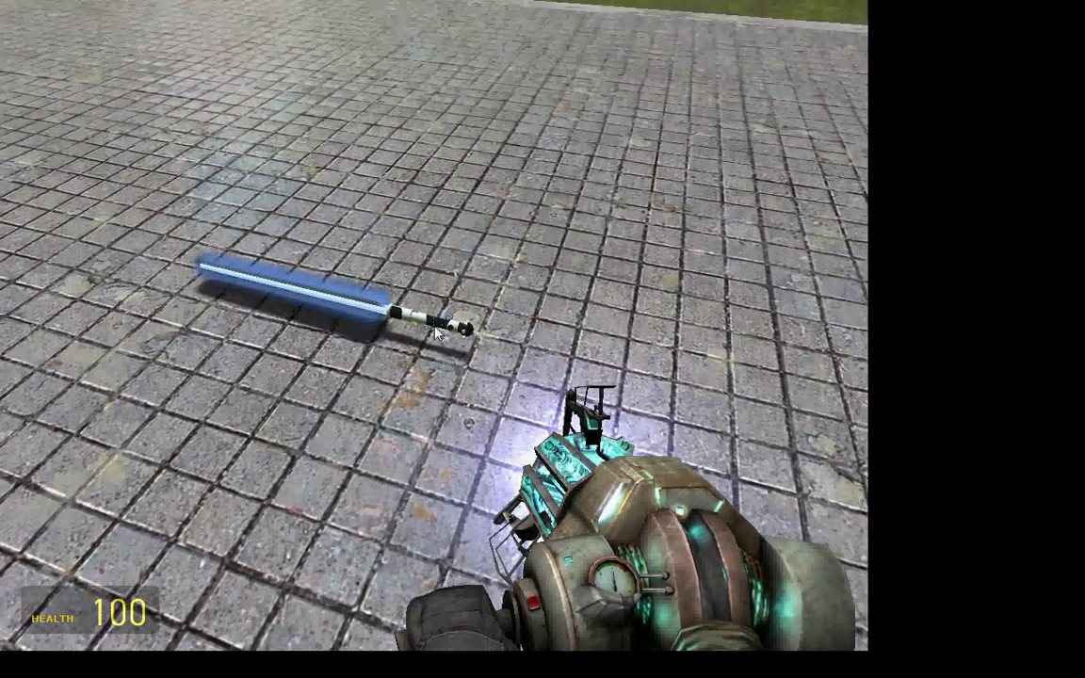
mouse_move(436, 331)
left_mouse_down()
mouse_move(430, 341)
mouse_move(433, 330)
left_mouse_up()
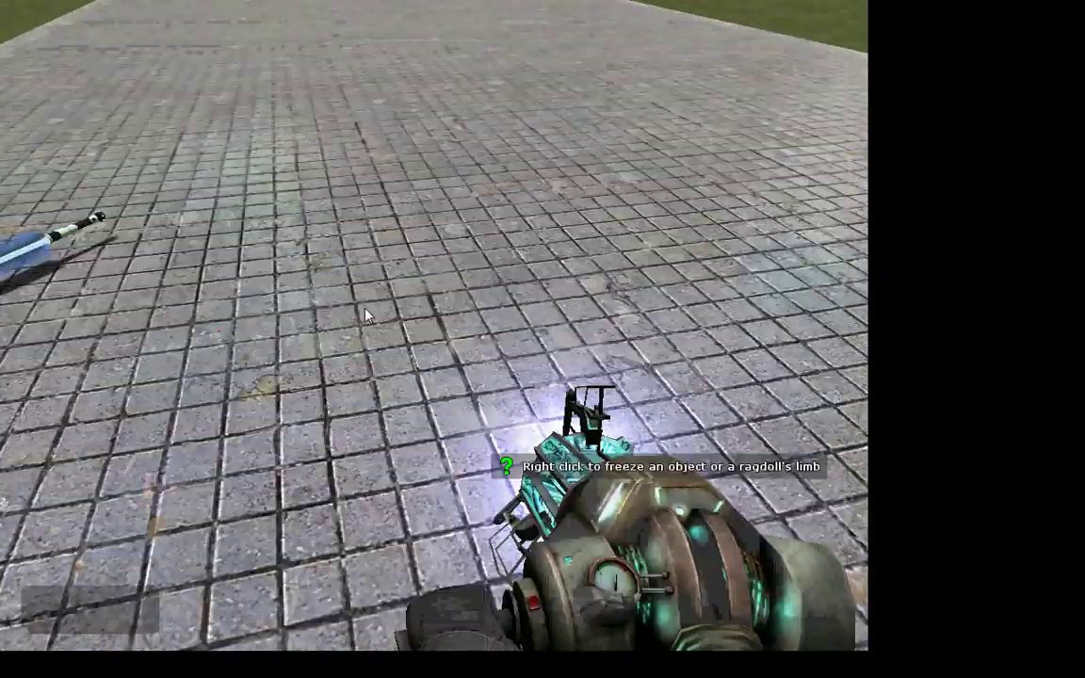
Spawn a bladeless lightsaber hilt from the Lightsaber Pack and move it across the ground with the physics gun
key("q")
left_click(377, 311)
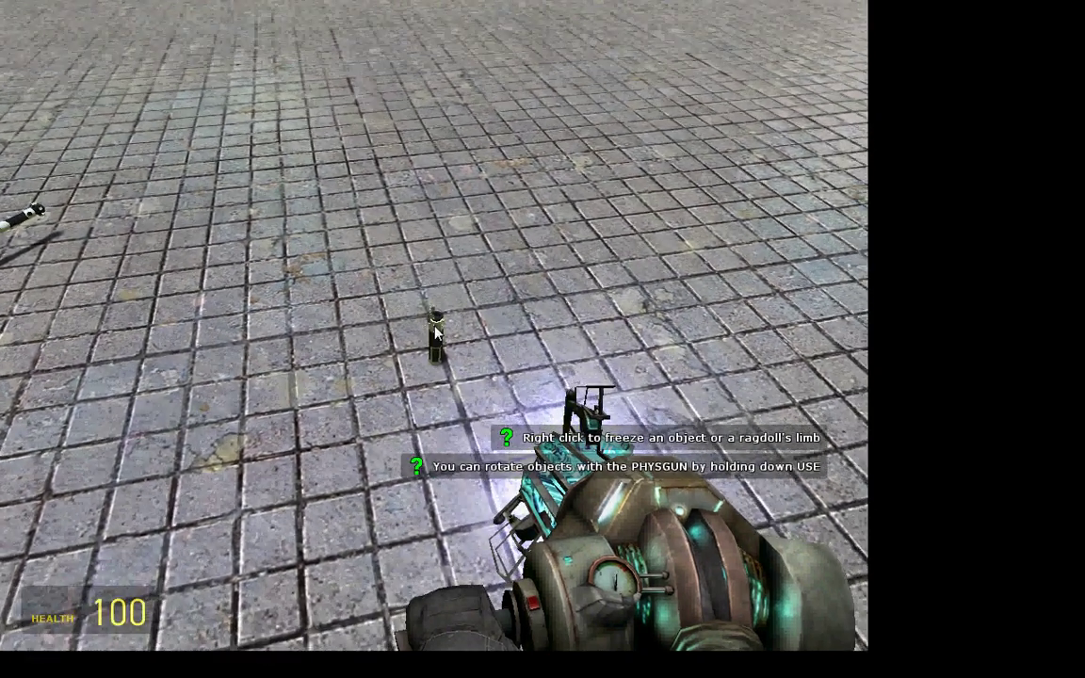
left_click_drag(436, 332, 437, 334)
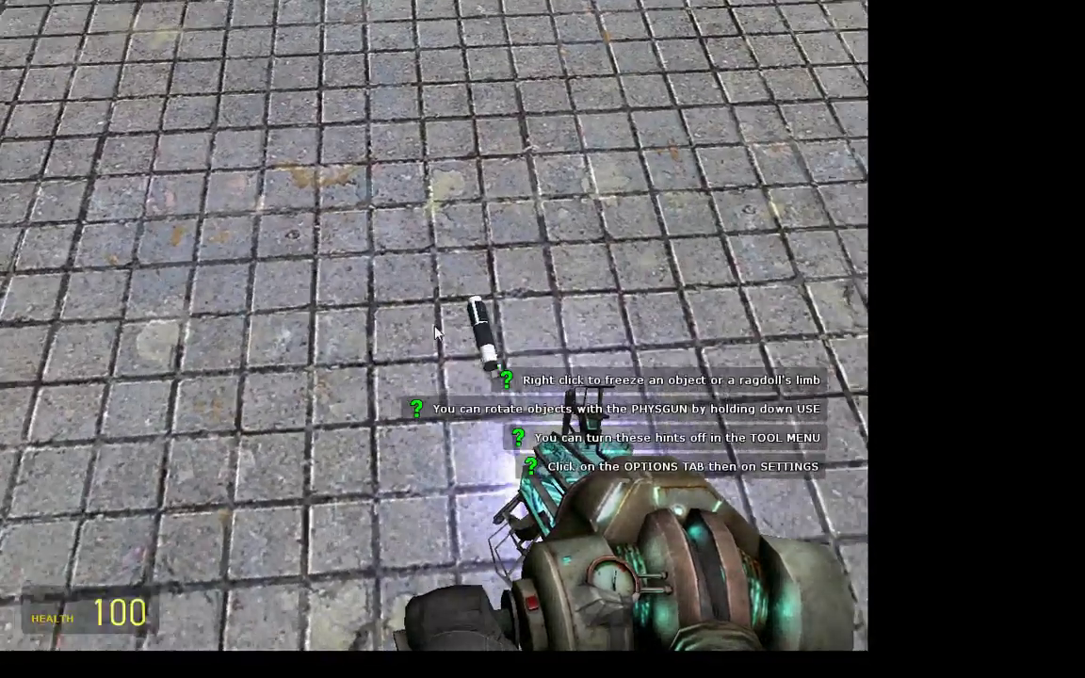
left_click_drag(444, 328, 436, 334)
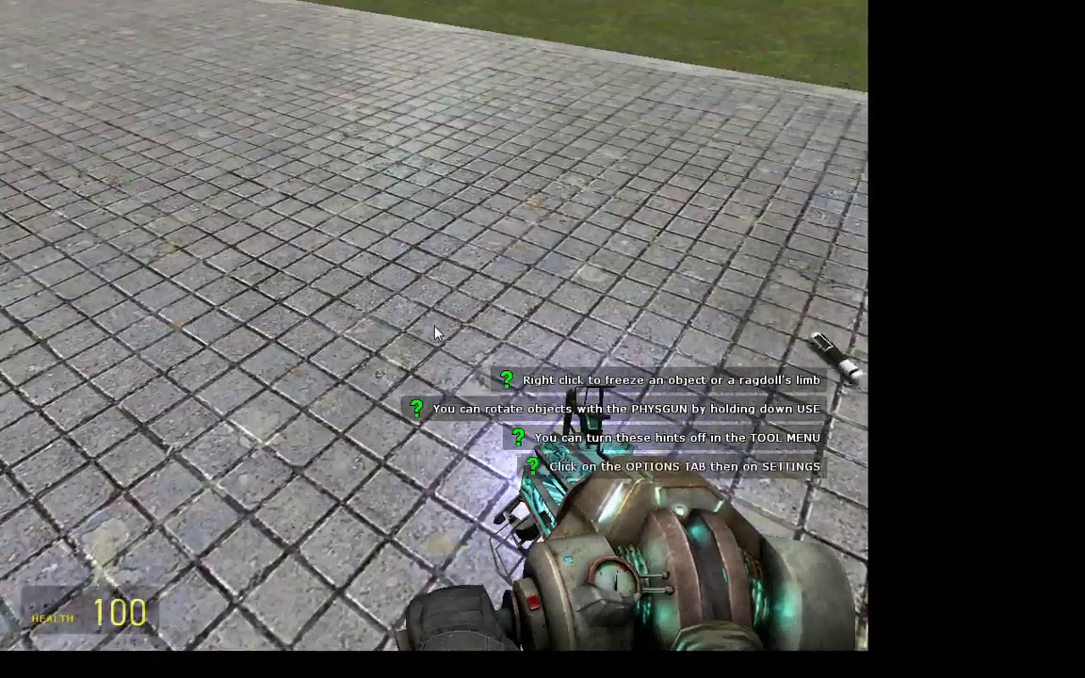
Exit Garry's Mod from the running singleplayer game
key("Escape")
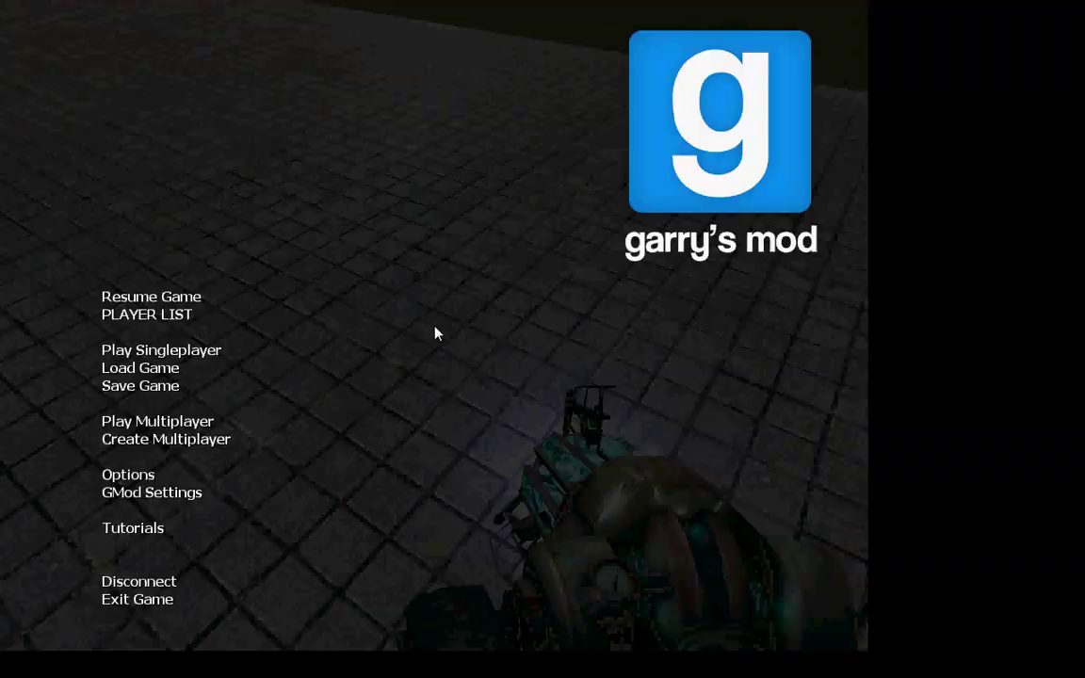
left_click(178, 601)
left_click(439, 355)
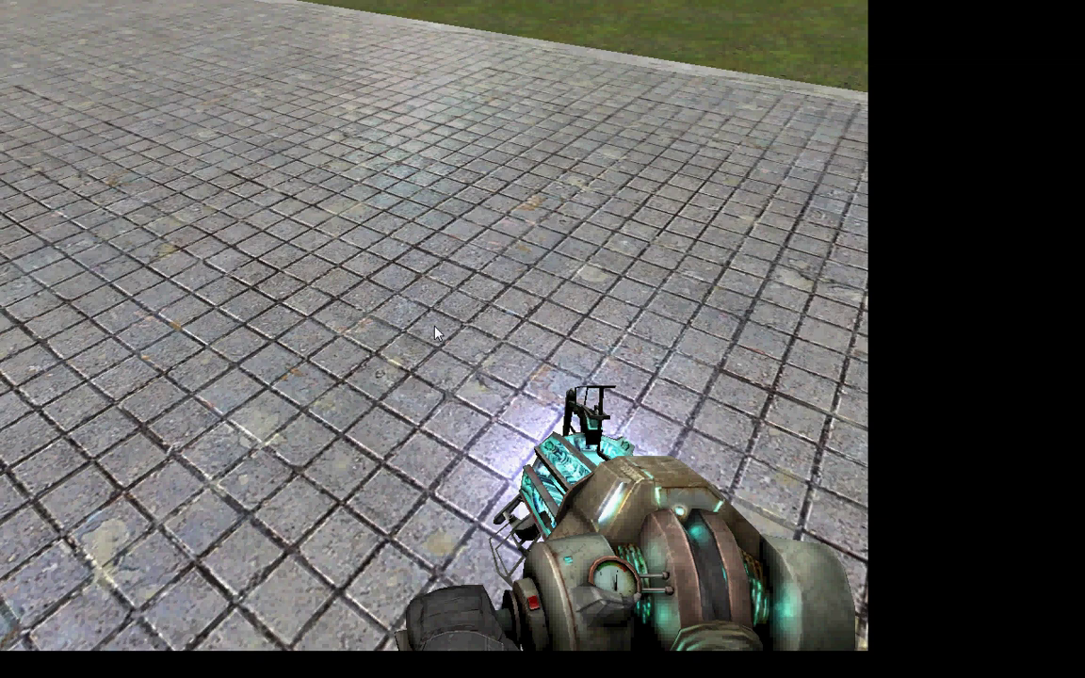